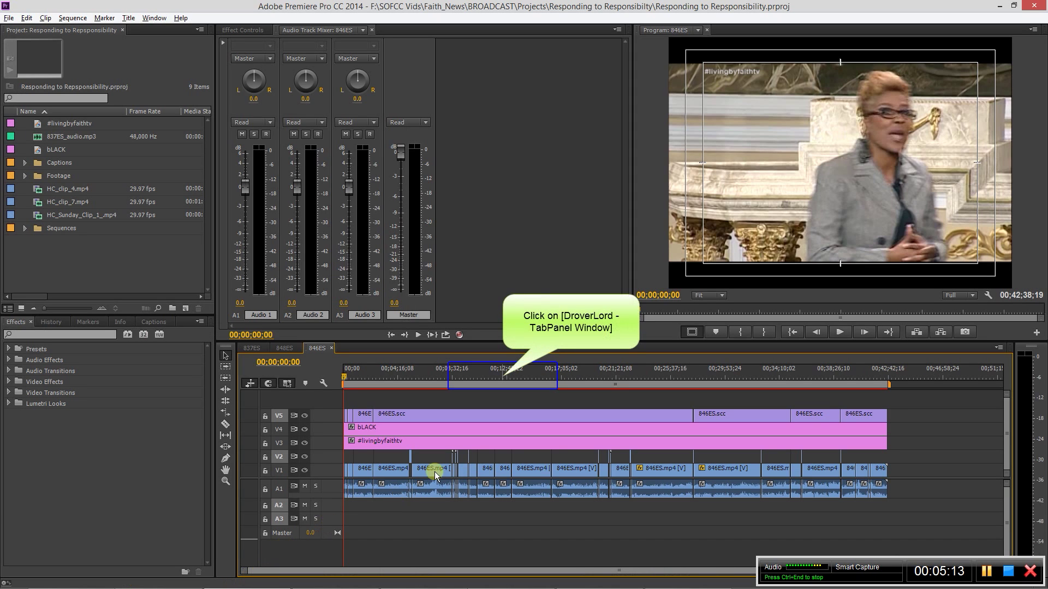
Move the 846ES sequence playhead to 00;12;26;20 in the Premiere Pro timeline
left_click(503, 376)
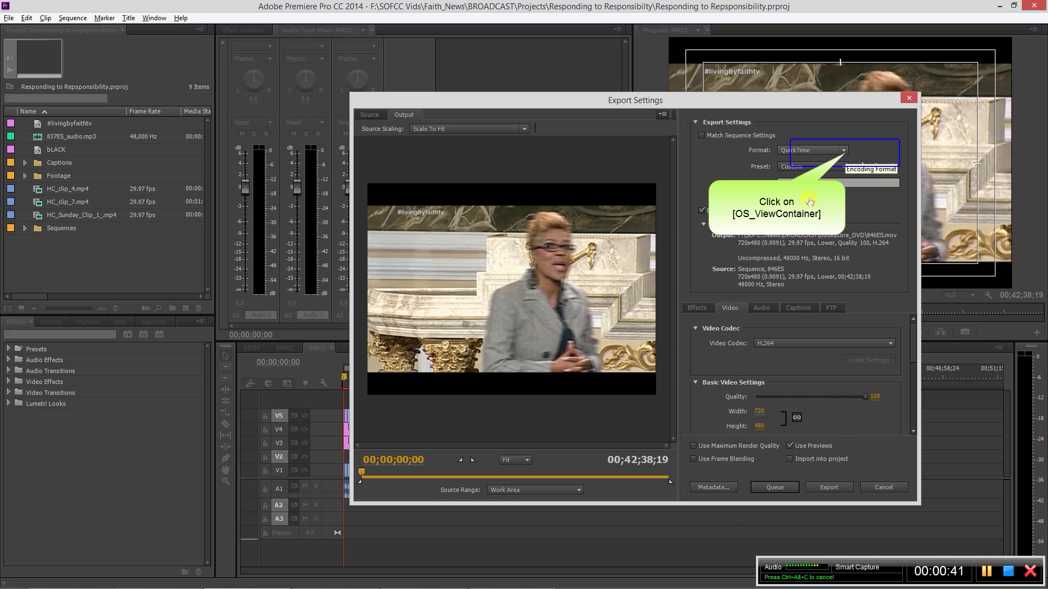
Set the export format to MPEG2-DVD, keeping the default output location and file name
left_click(844, 153)
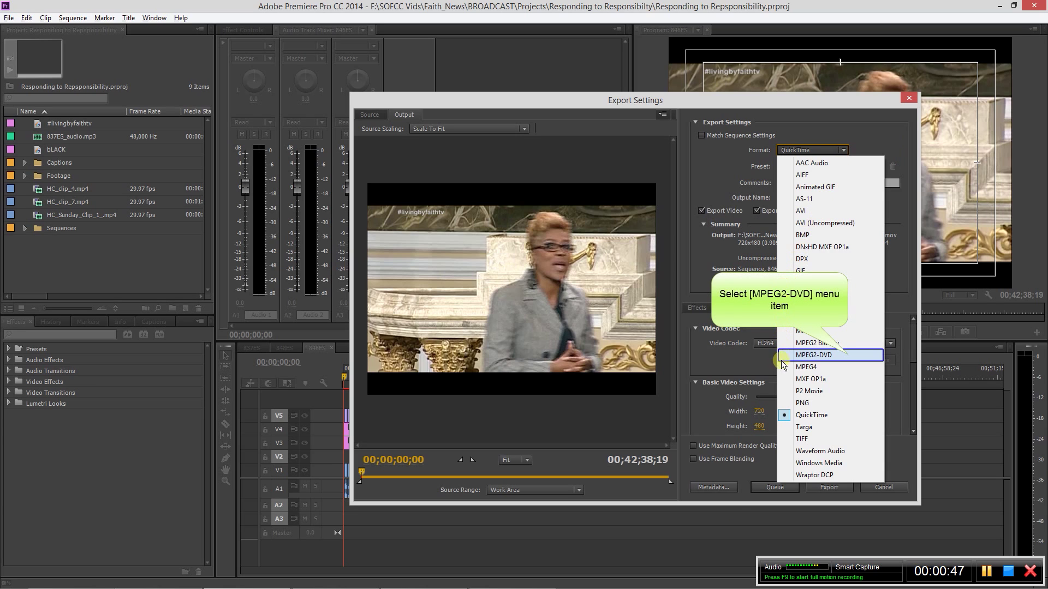
left_click(848, 356)
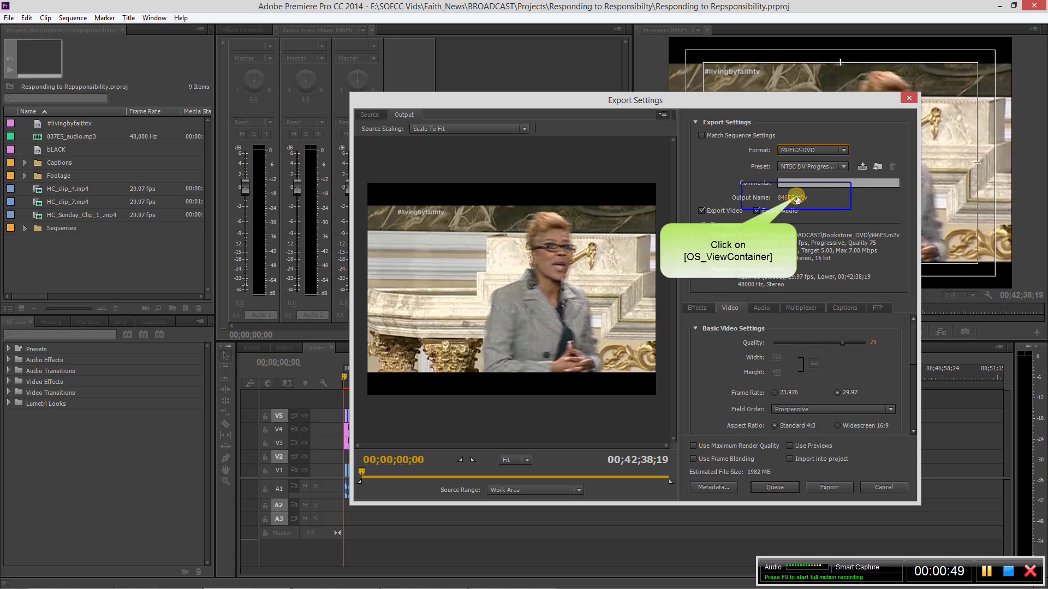
left_click(794, 198)
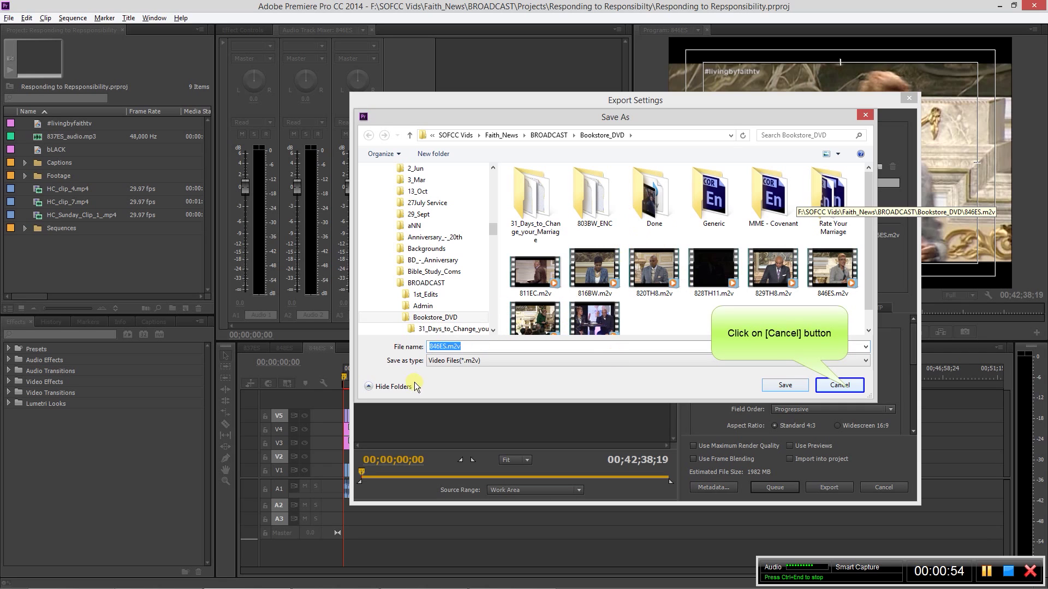
left_click(841, 386)
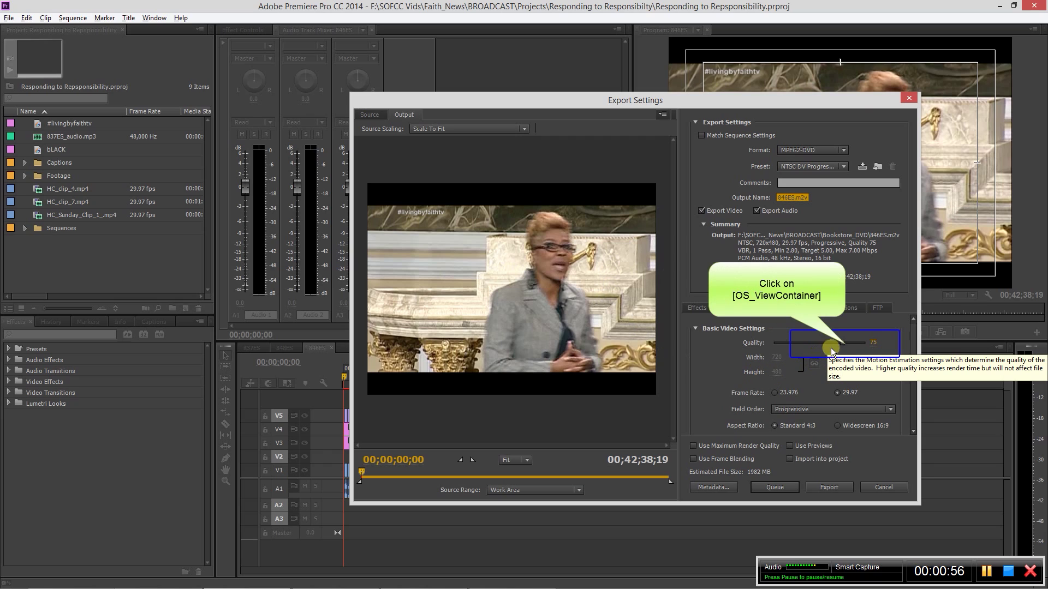
Raise quality to 100, enable Use Previews, and queue the export in Media Encoder
left_click(845, 343)
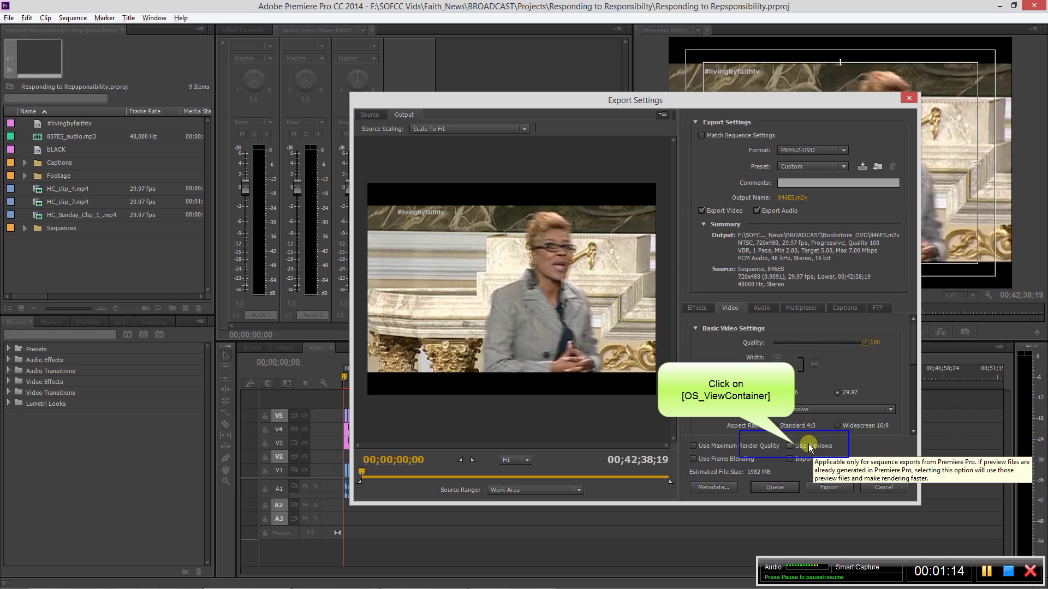
left_click(791, 446)
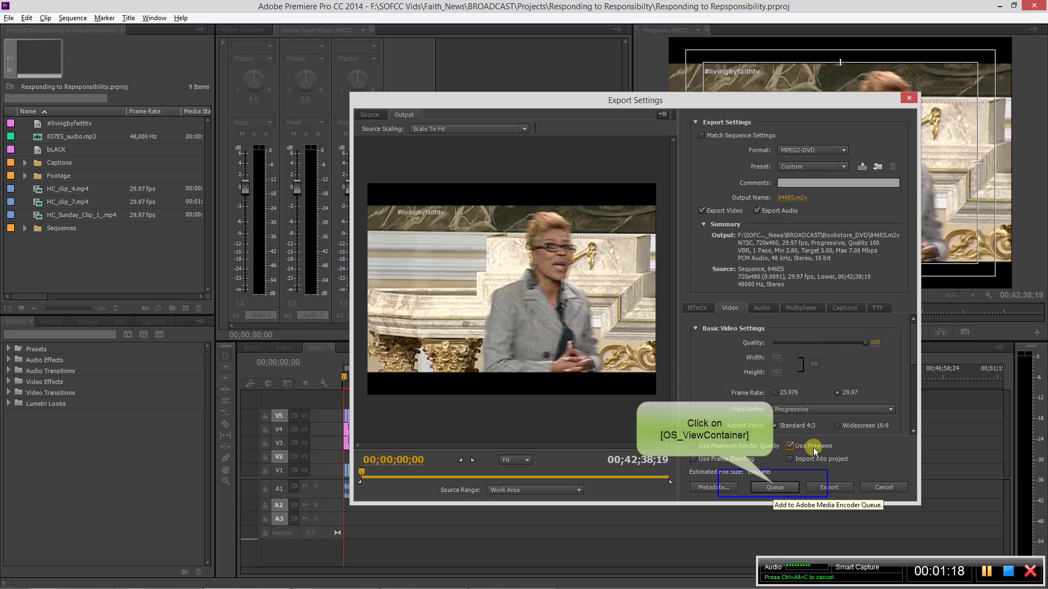
left_click(775, 487)
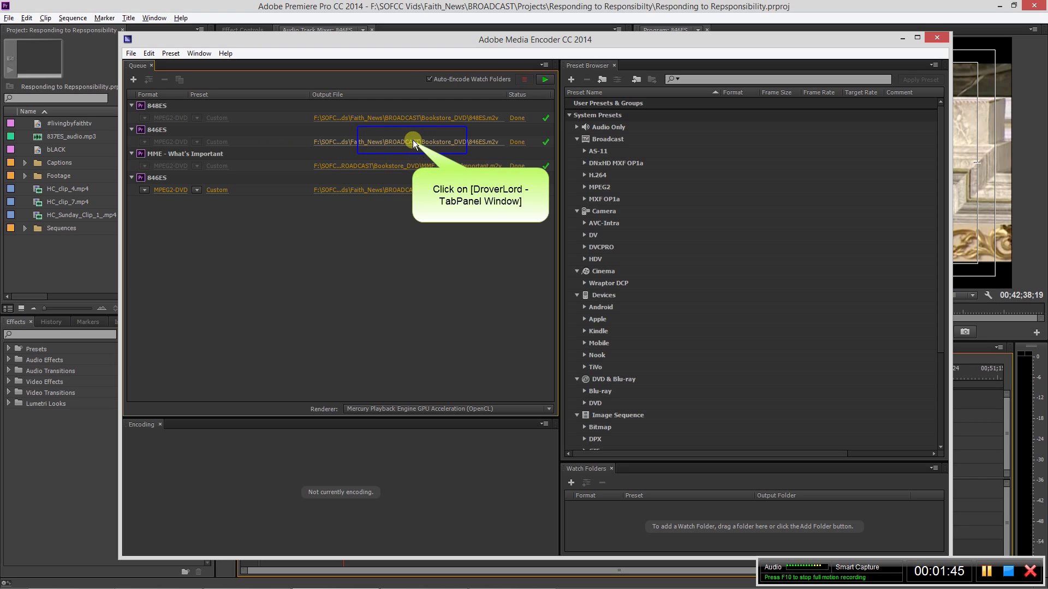
Open the Bookstore_DVD output folder and select 846ES.m2v together with 846ES.wav
left_click(413, 143)
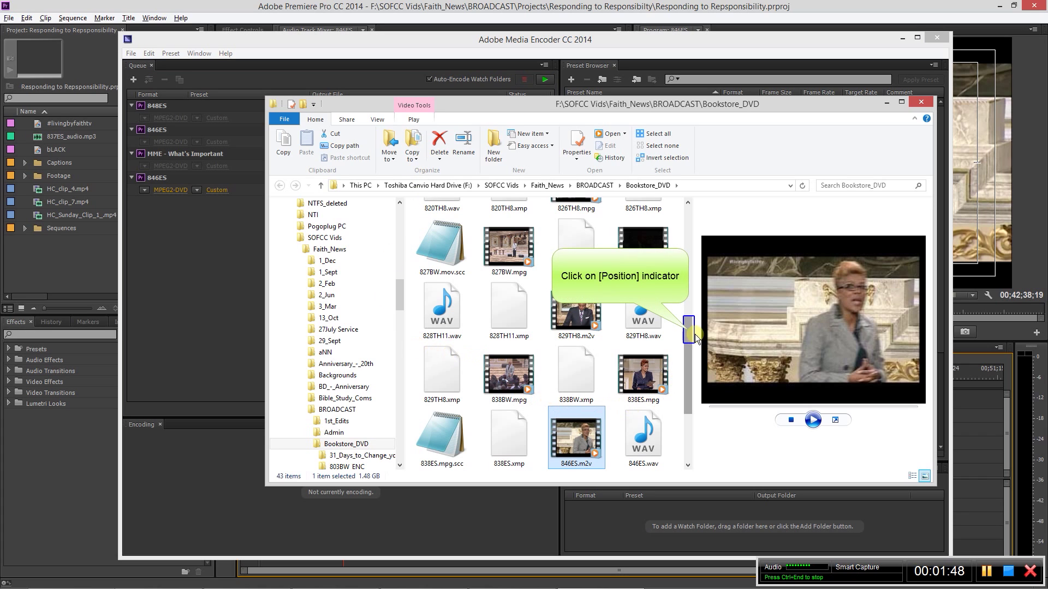
left_click_drag(689, 334, 689, 366)
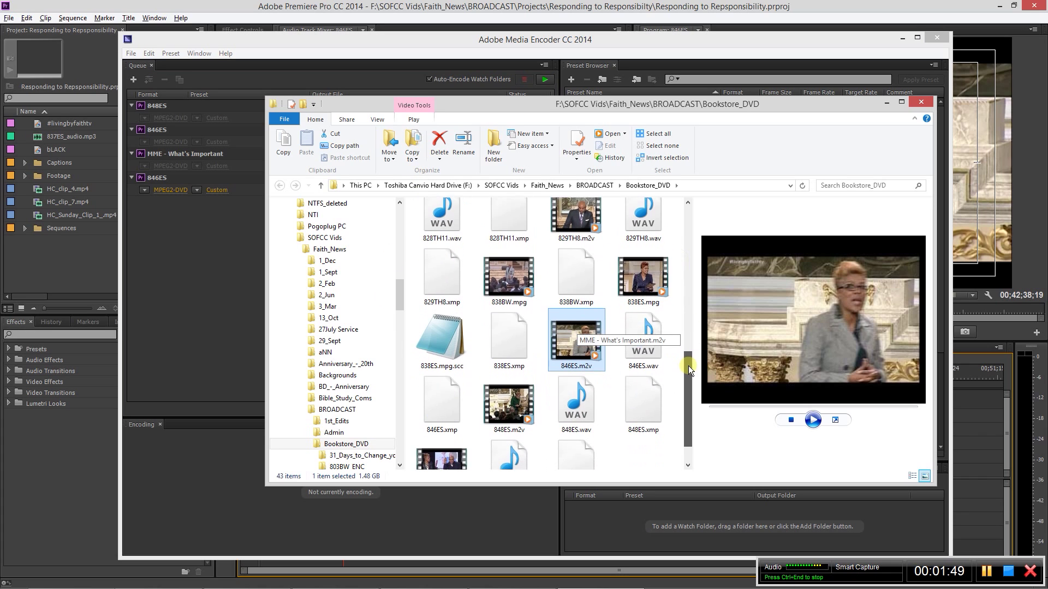
key("shift+Right")
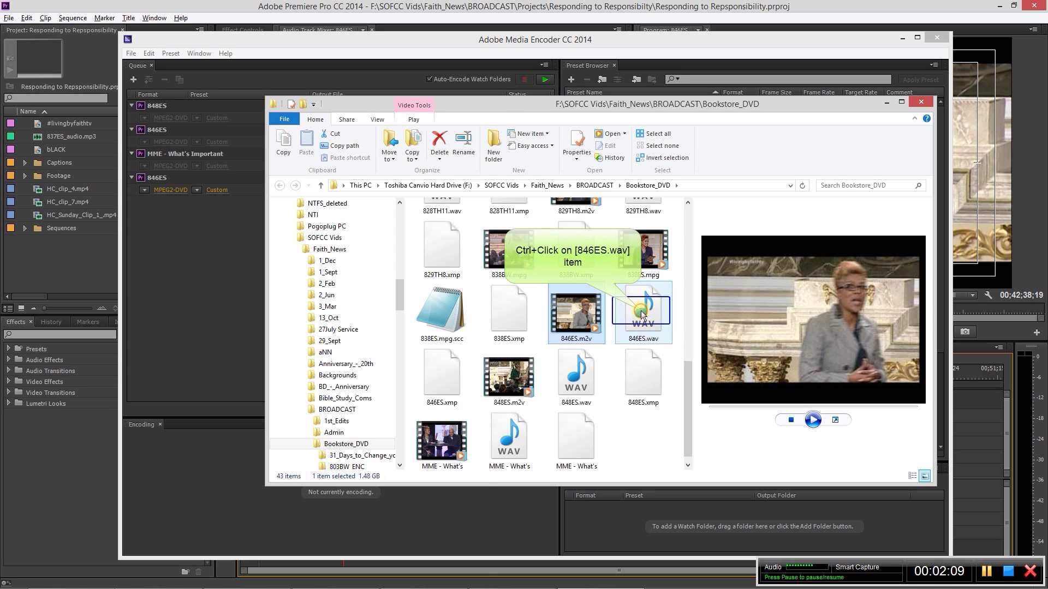
left_click(641, 335, "ctrl")
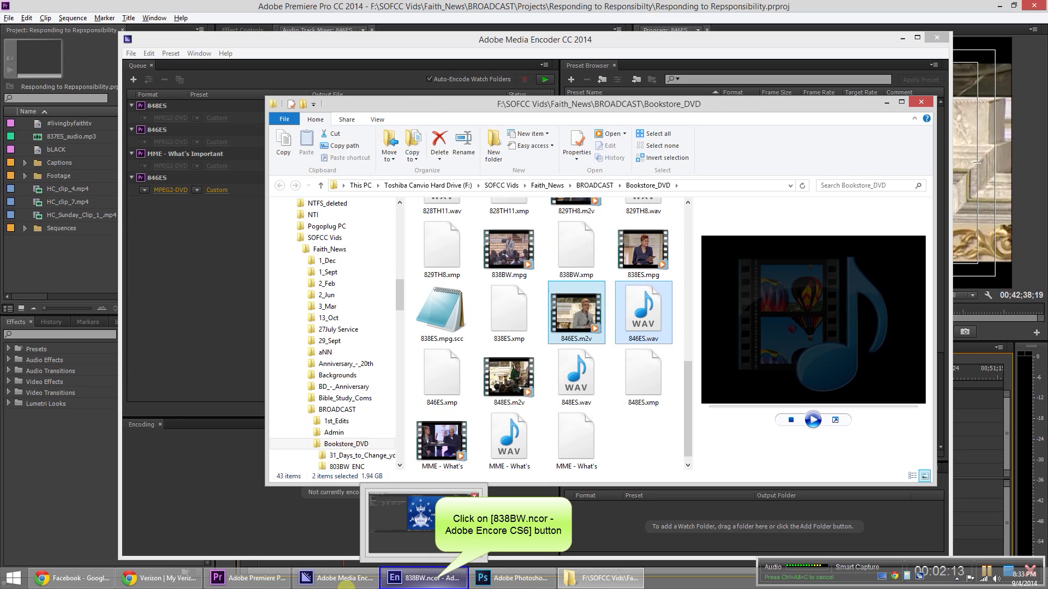
Bring the old 838BW.ncor Encore project forward and close Encore
left_click(437, 580)
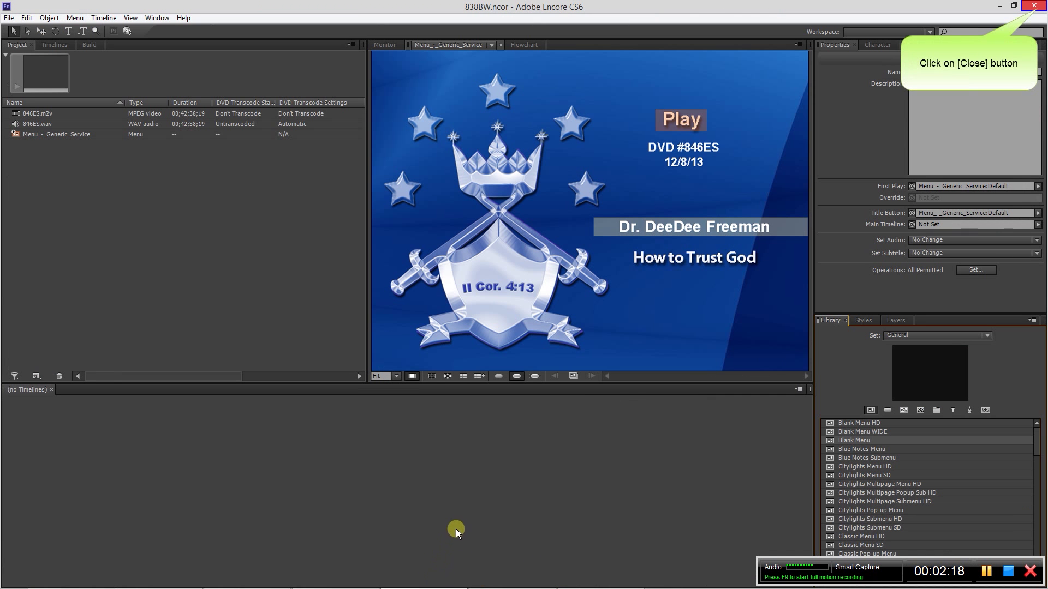
left_click(1035, 7)
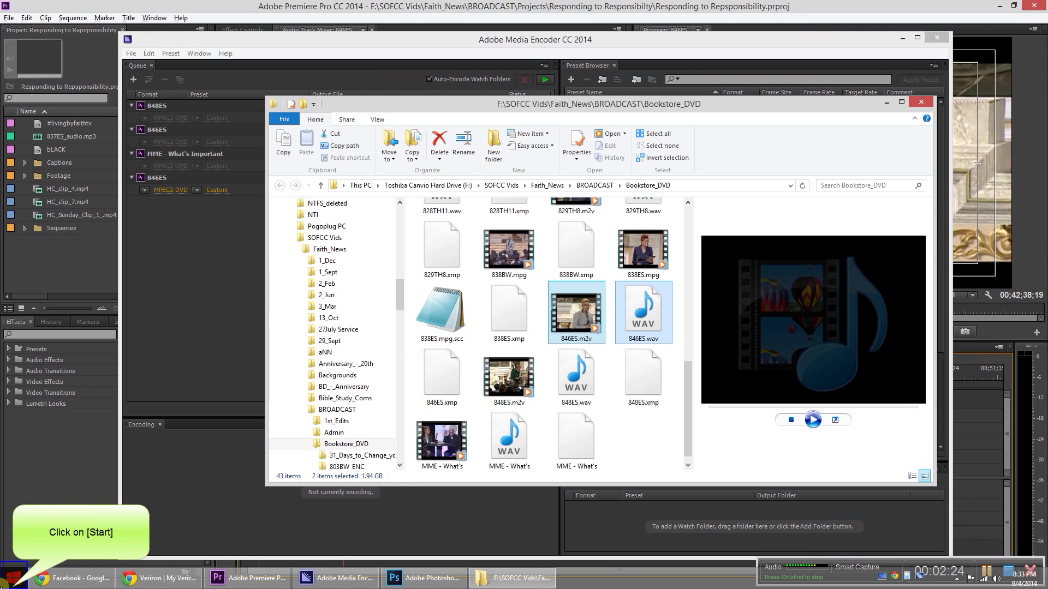
Launch Adobe Encore CS6 from Start and check the Wi-Fi network list while it loads
left_click(13, 577)
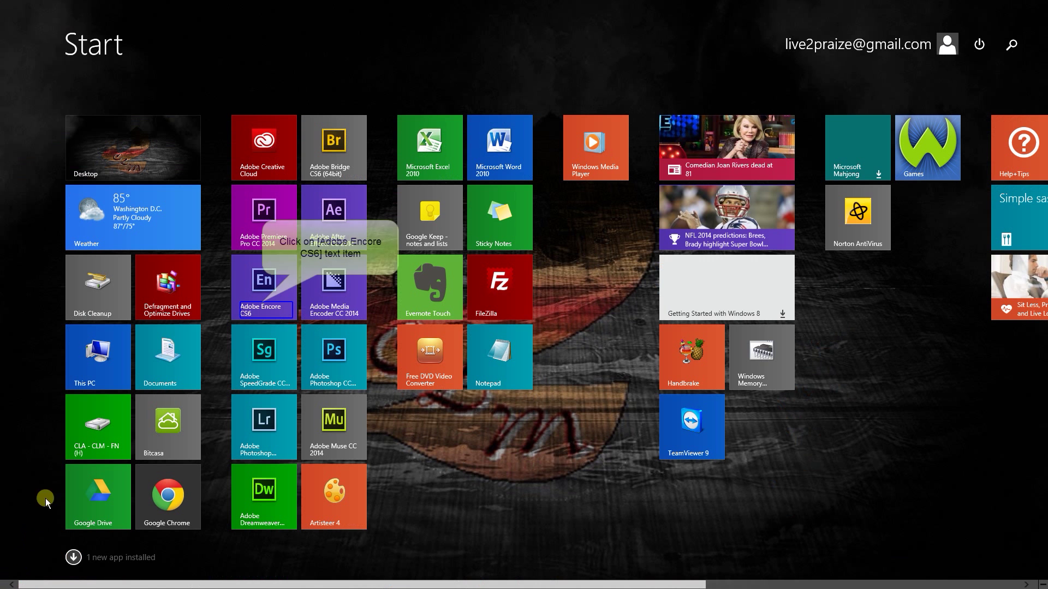
left_click(260, 306)
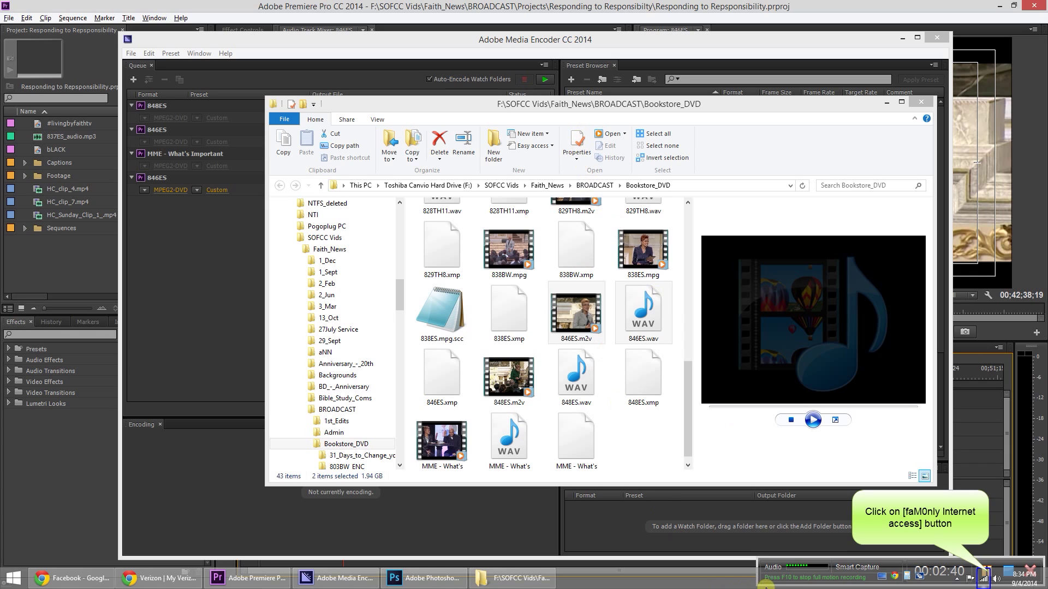
left_click(987, 573)
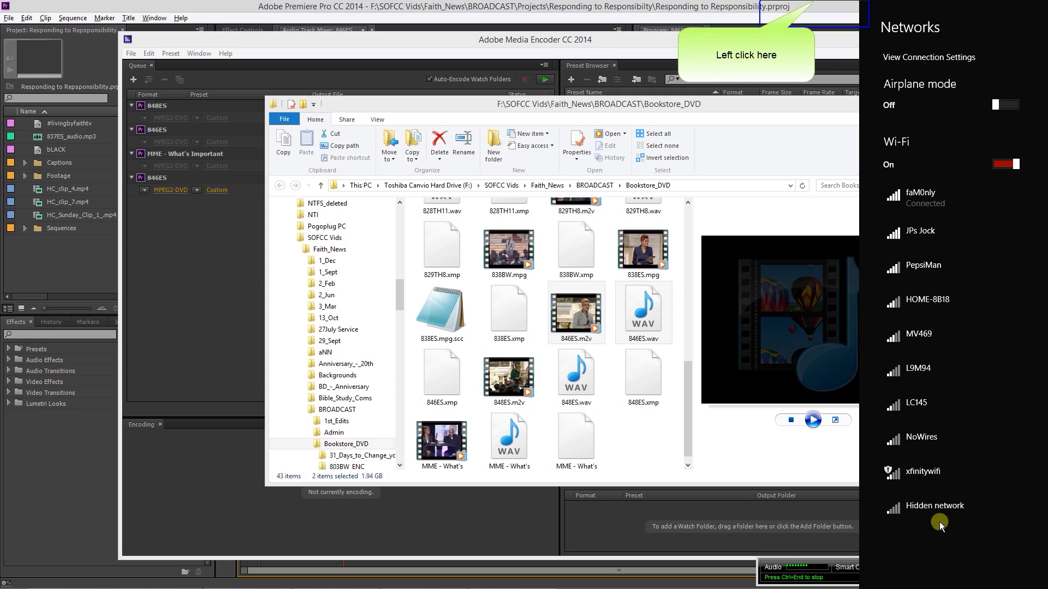
left_click(817, 5)
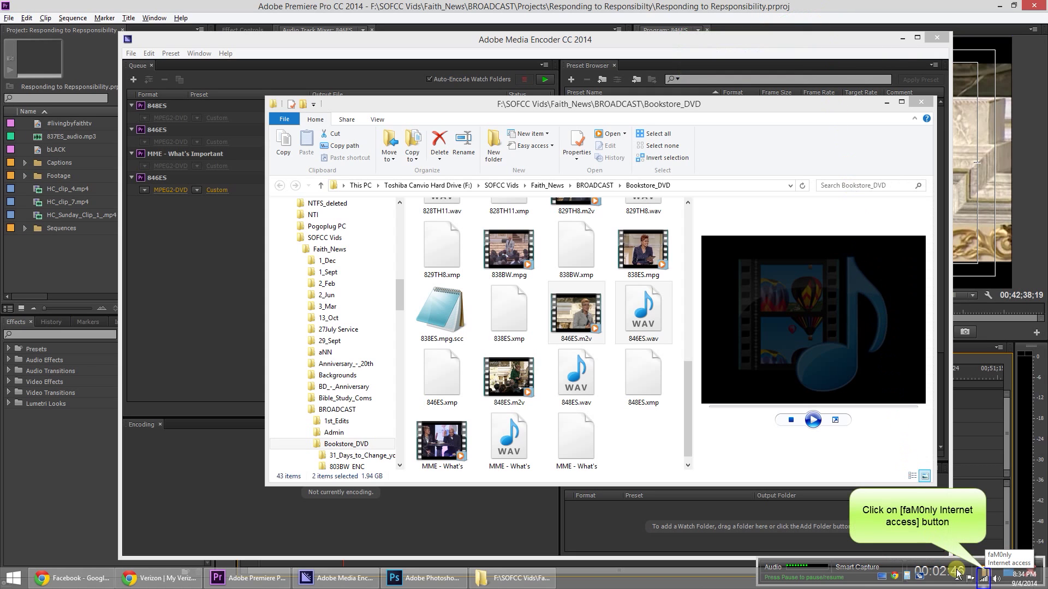
left_click(985, 573)
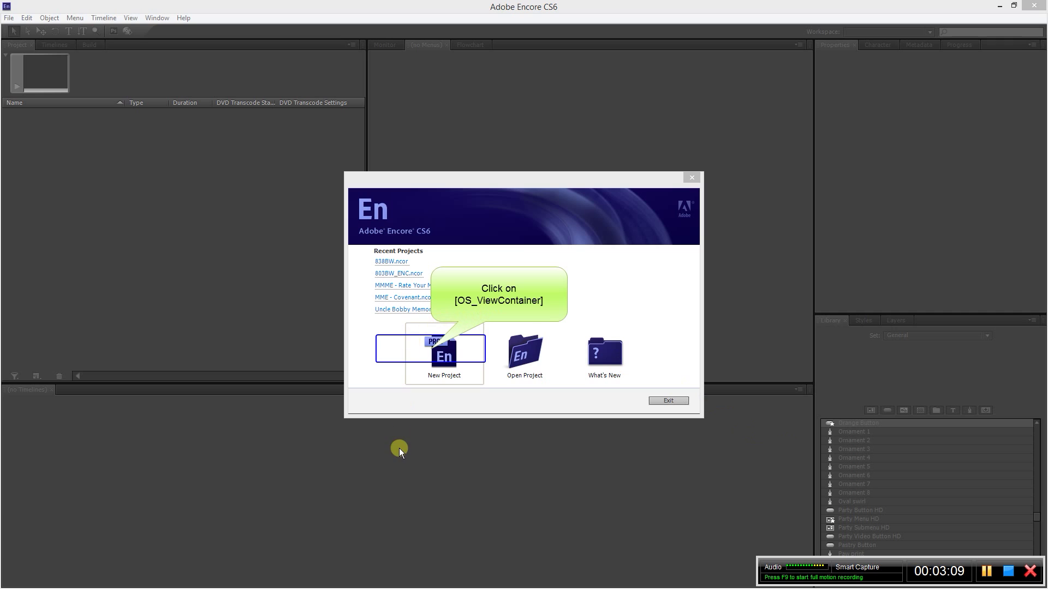
Create a new NTSC DVD project named 846ES ECN, keeping the default save location
left_click(431, 352)
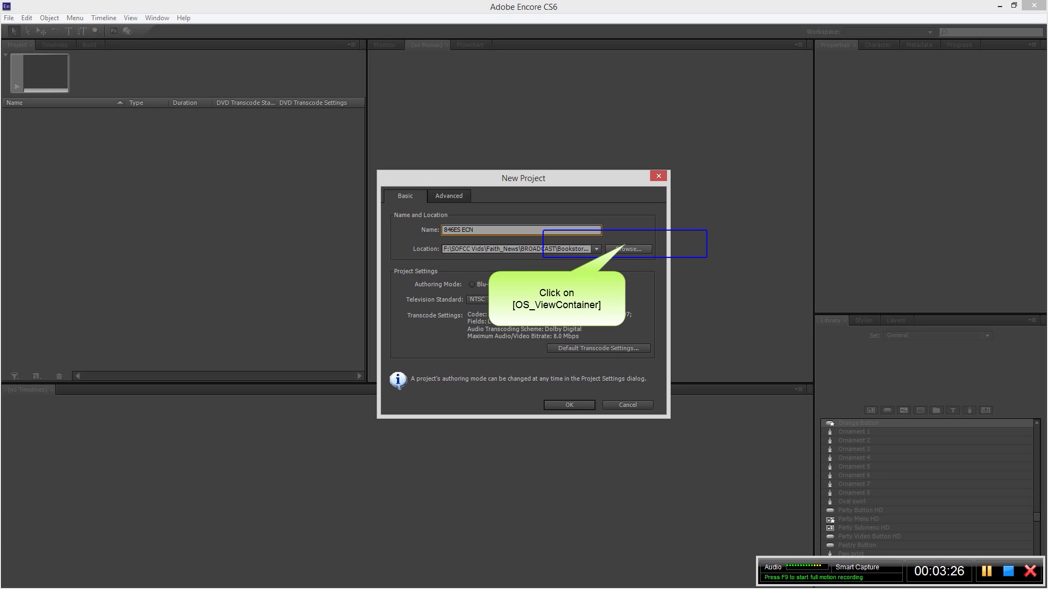
left_click(625, 246)
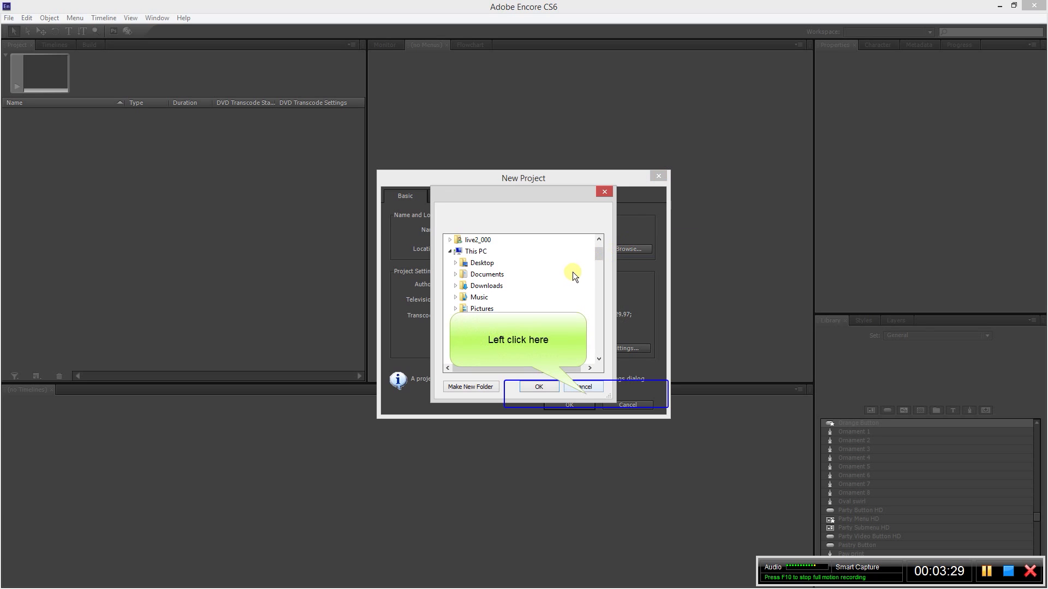
left_click(583, 387)
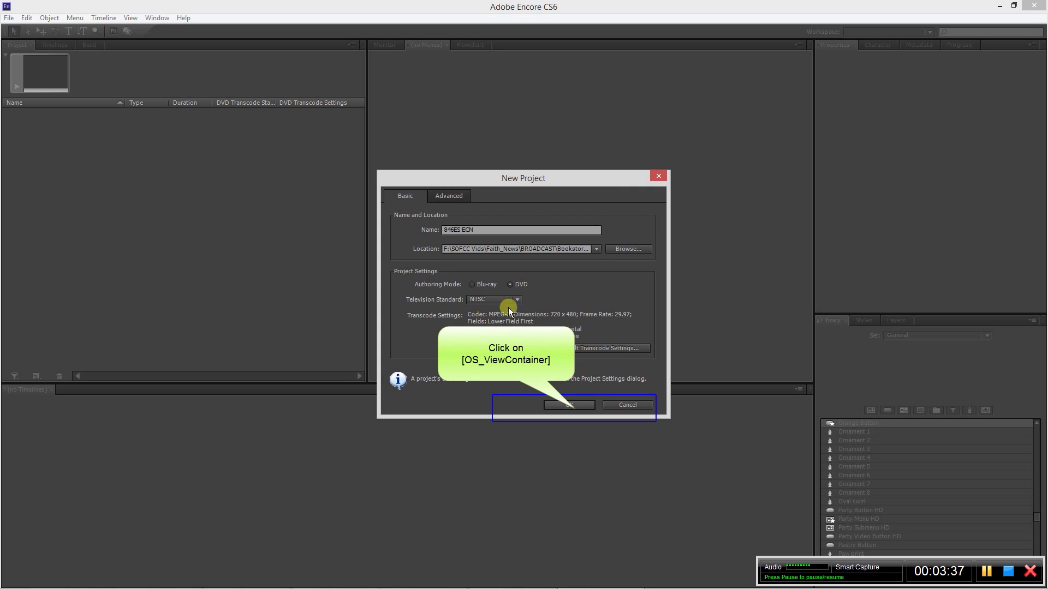
left_click(571, 404)
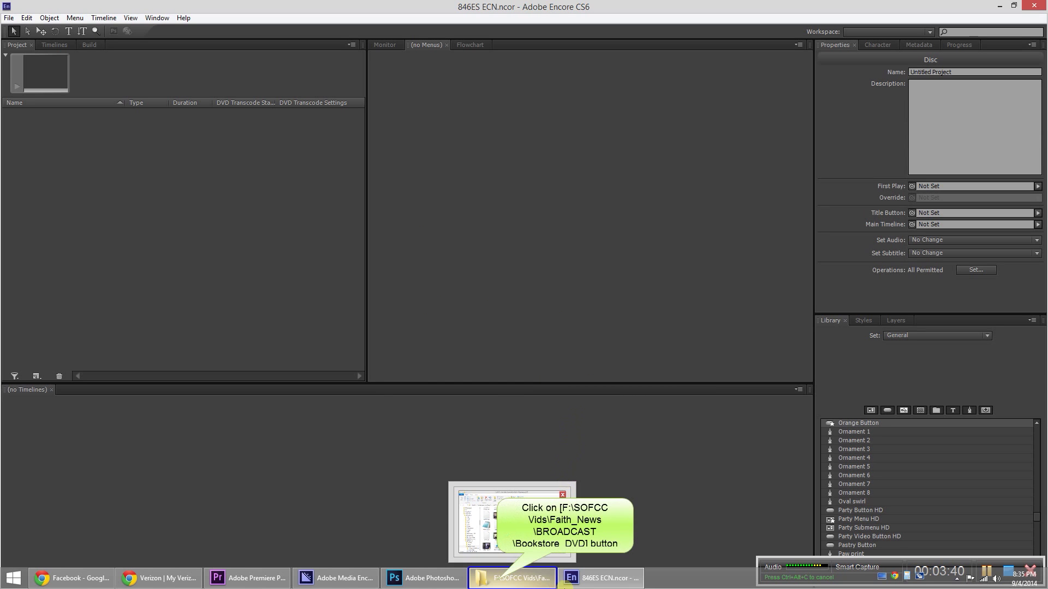
left_click(498, 582)
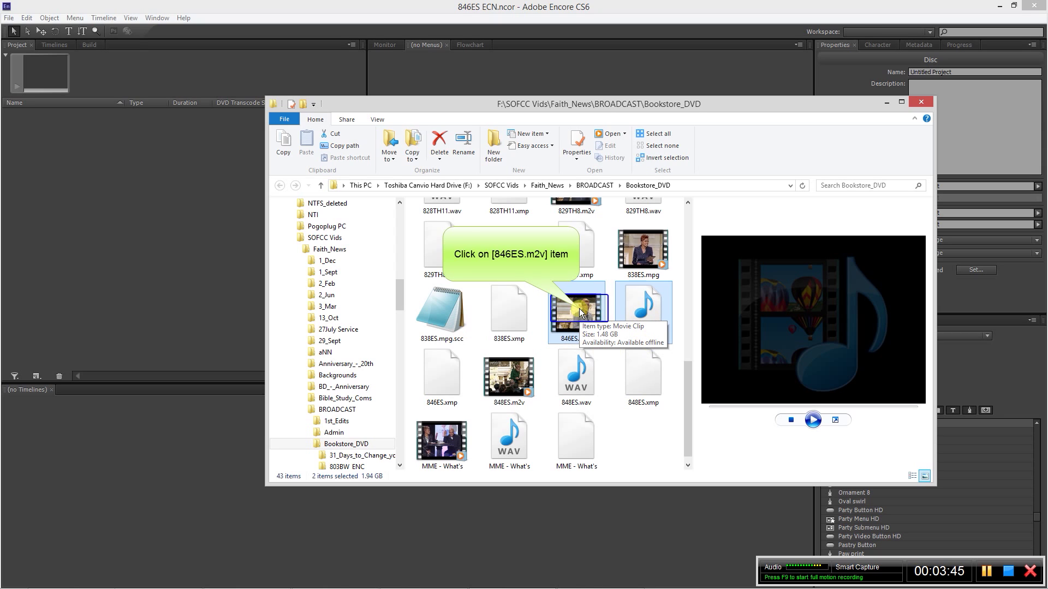
Drag 846ES.m2v and 846ES.wav from Bookstore_DVD into Encore's Project panel
left_click_drag(579, 308, 159, 293)
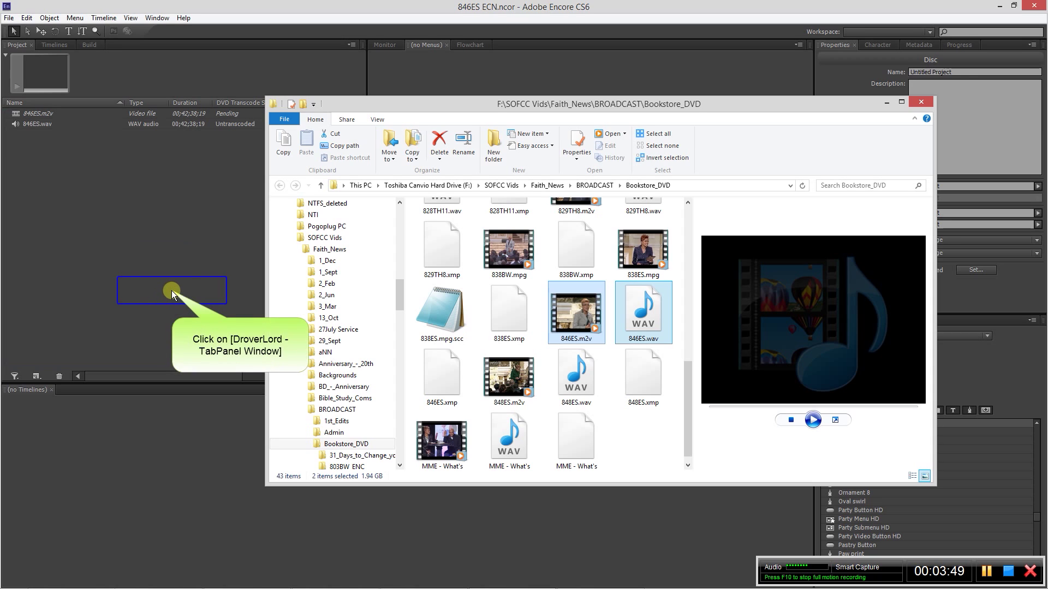
left_click(172, 290)
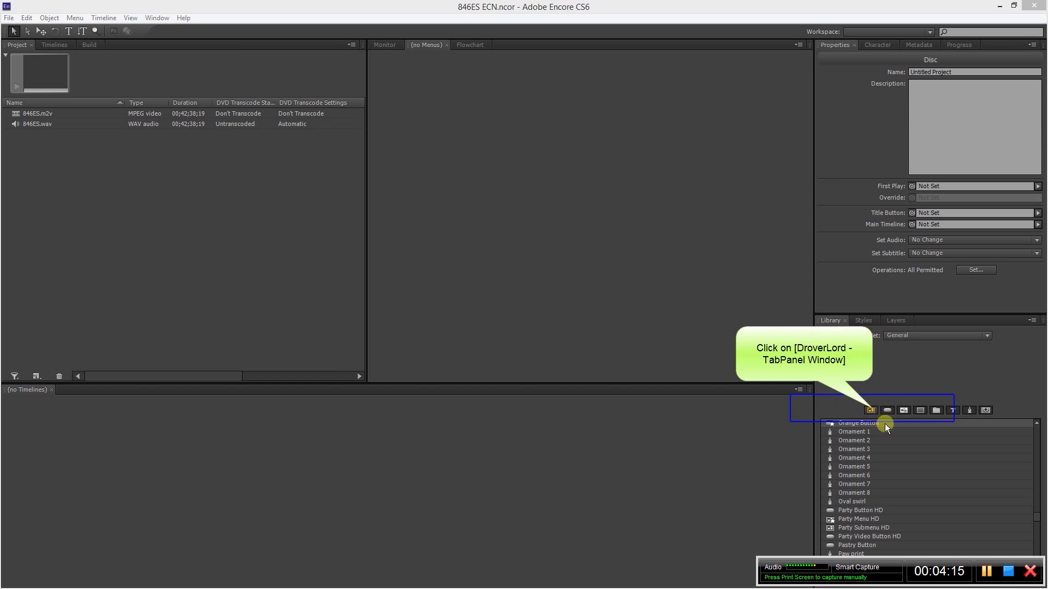
Create a new menu from the Library's Blank Menu template
left_click(872, 409)
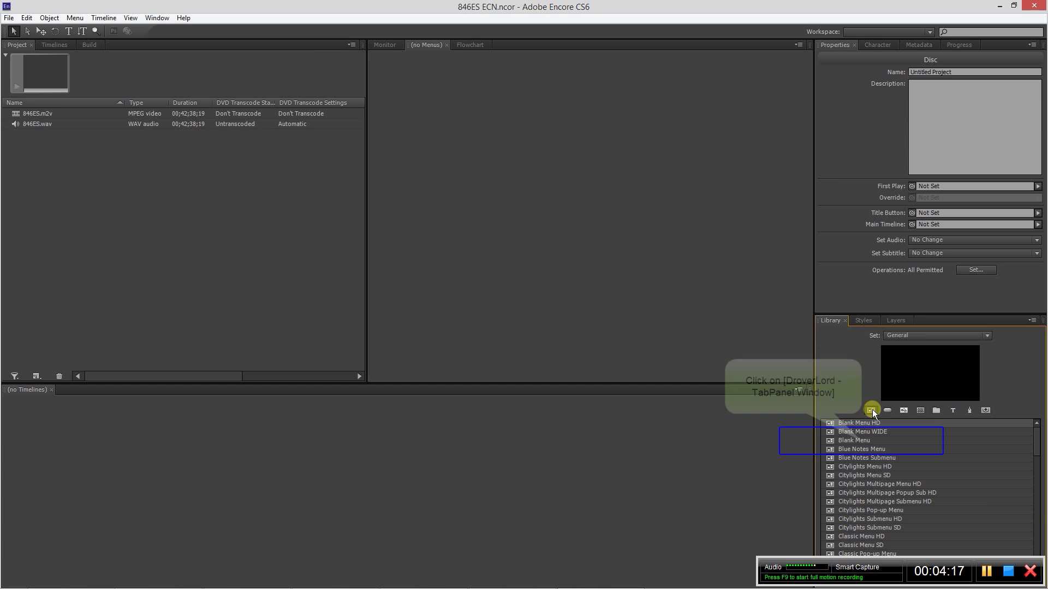
left_click(862, 441)
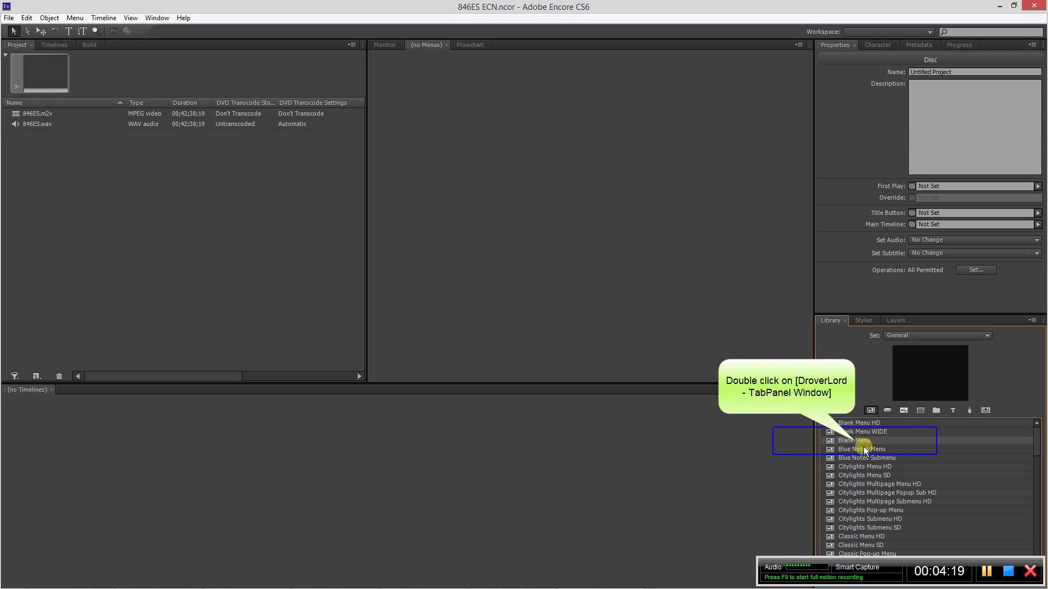
double_click(854, 441)
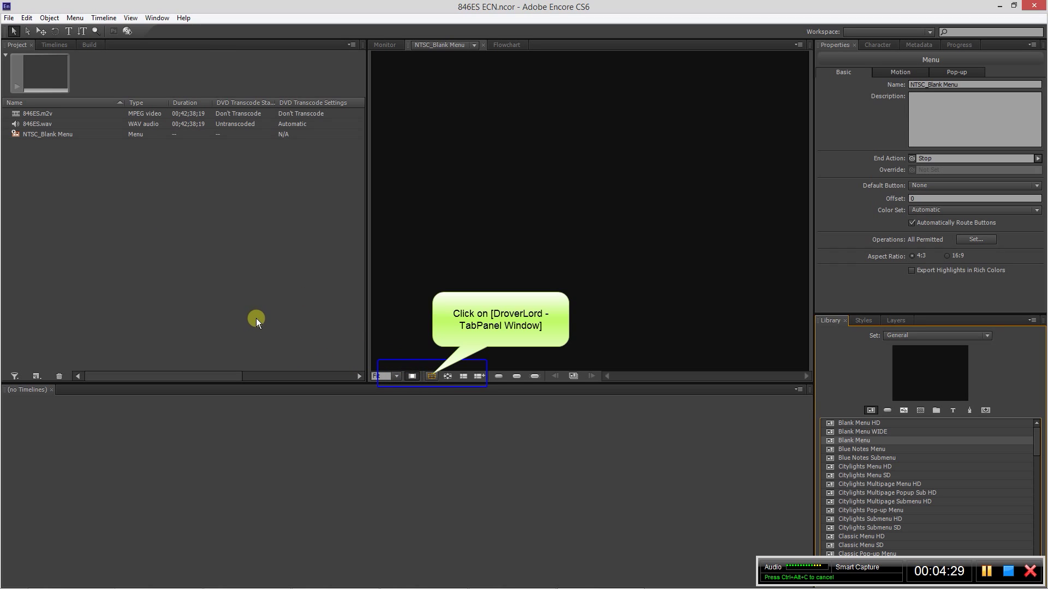
Show the safe-area guides and choose to edit the blank menu in Photoshop
left_click(431, 375)
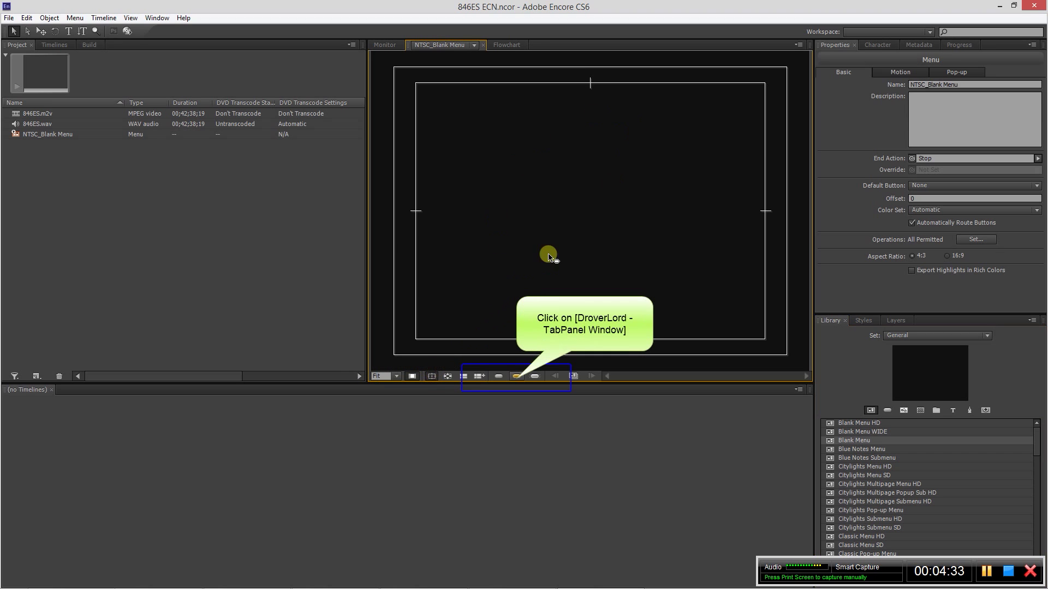
left_click(516, 376)
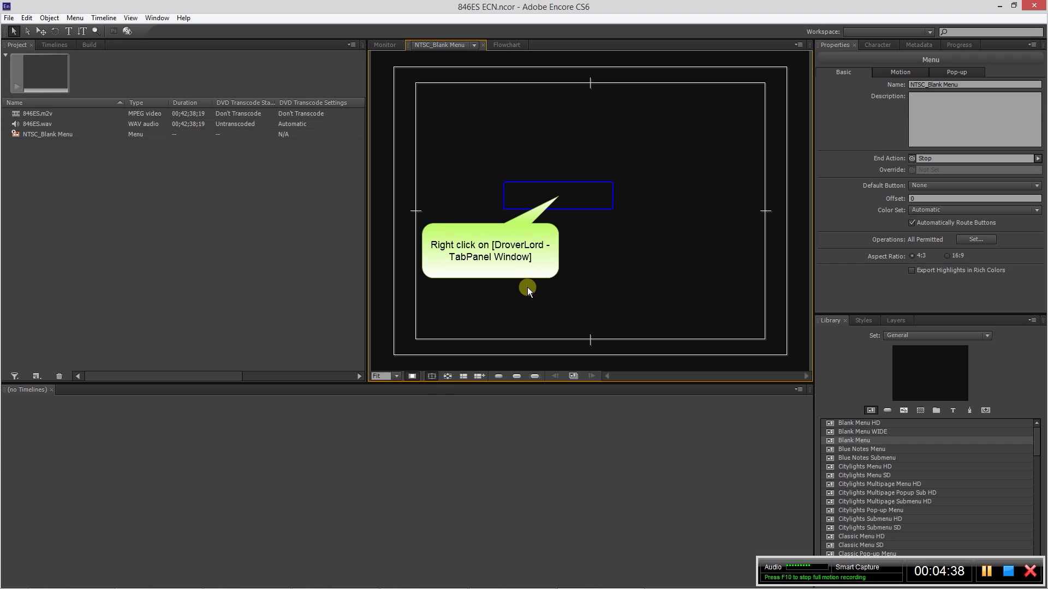
right_click(558, 197)
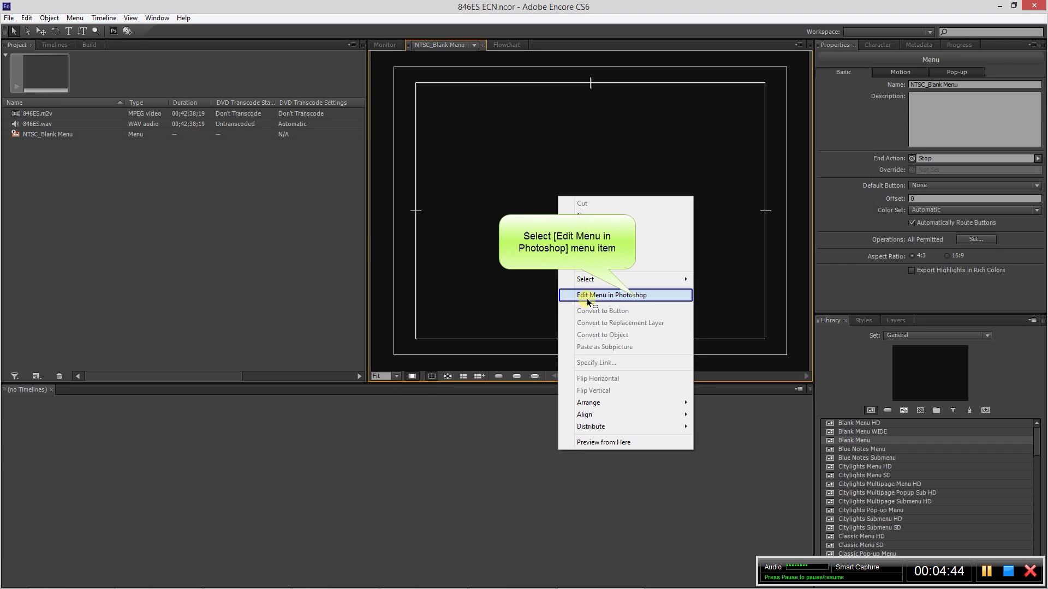
left_click(636, 296)
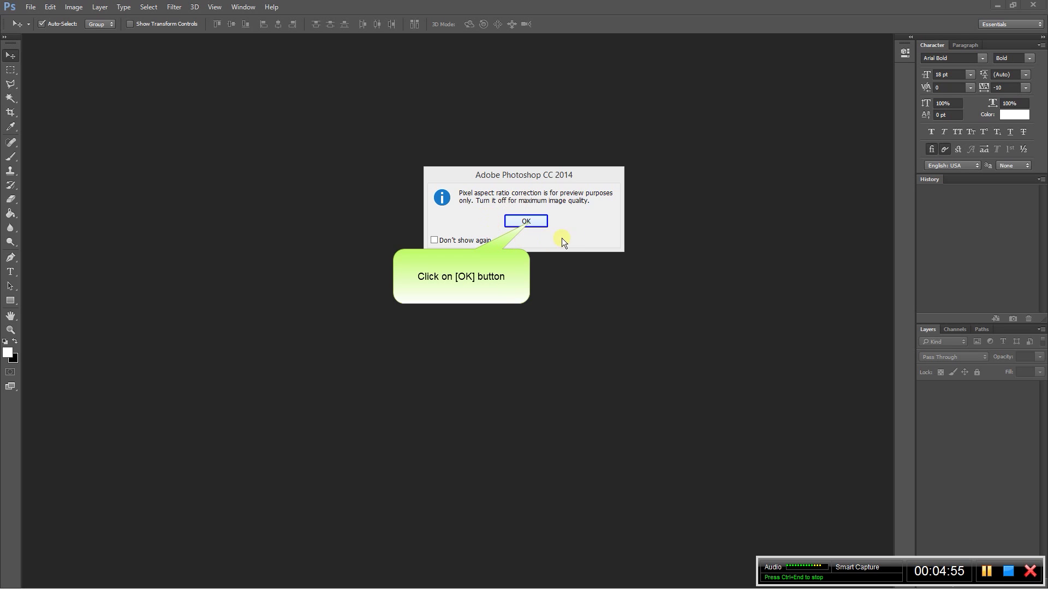
Dismiss the pixel aspect ratio notice and reposition the NTSC_Blank Menu_temp.psd window
left_click(526, 221)
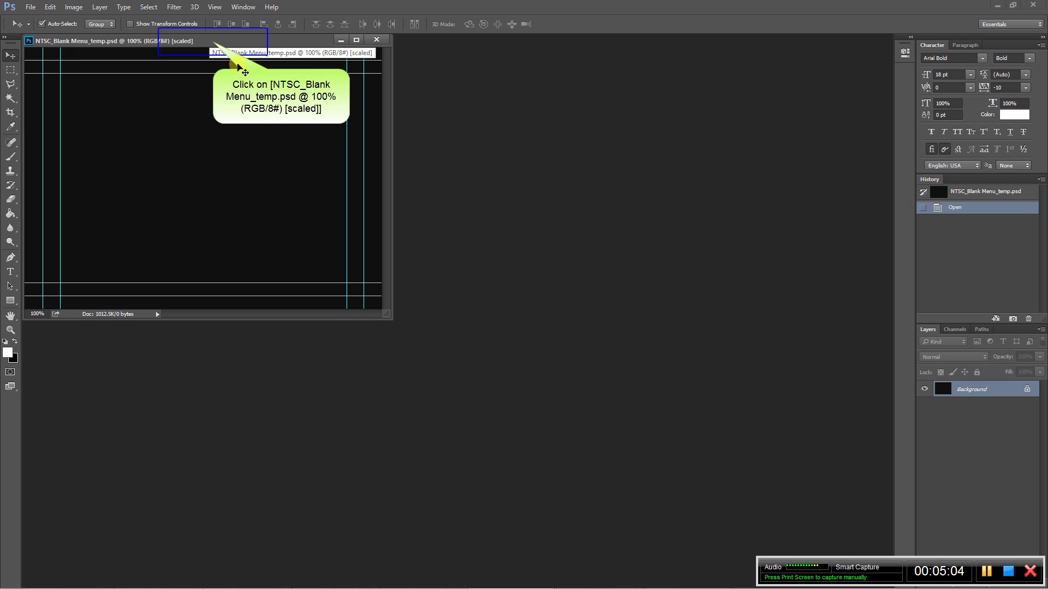
left_click(213, 42)
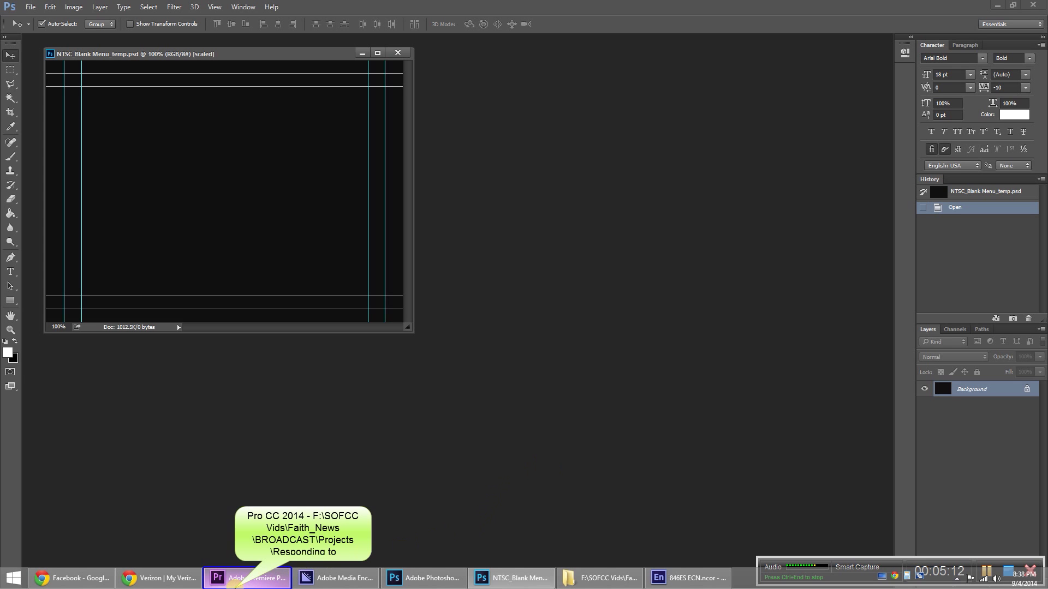
In Premiere Pro, move the 846ES playhead to 00;12;26;20, then return to Photoshop
left_click(235, 584)
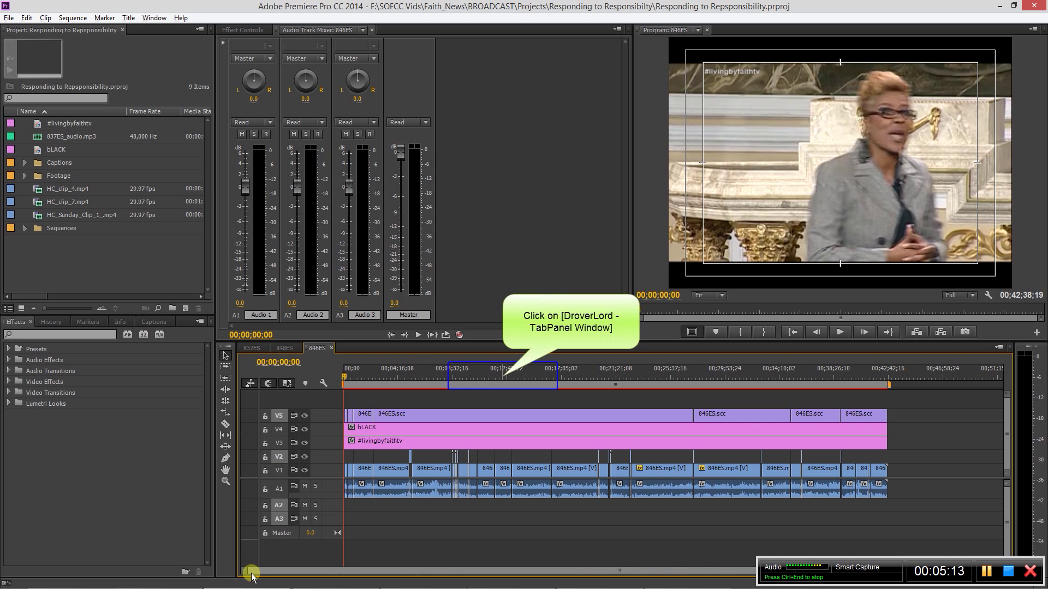
left_click(495, 423)
left_click(502, 376)
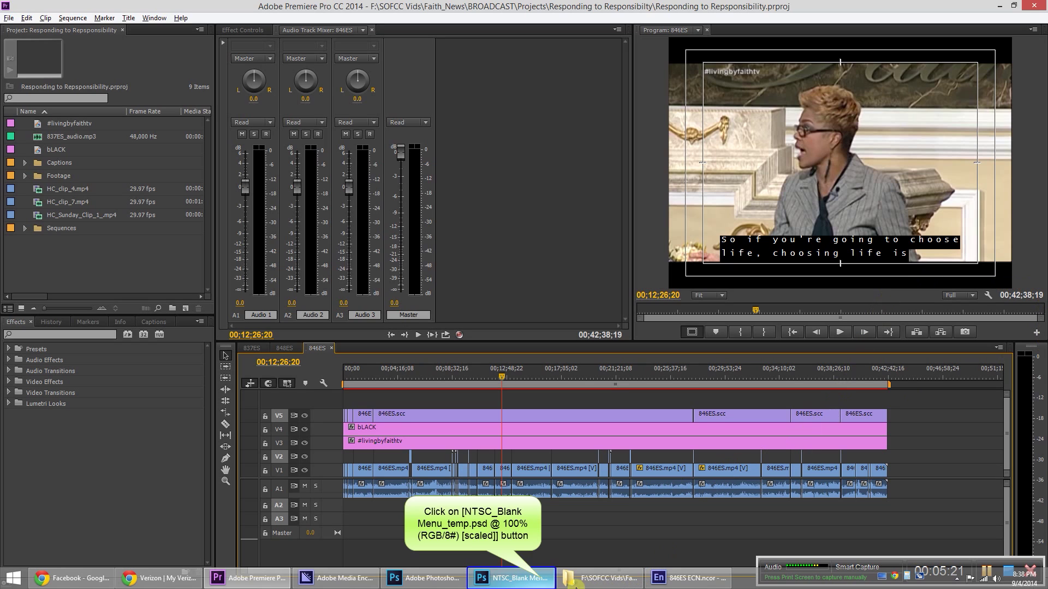
left_click(541, 577)
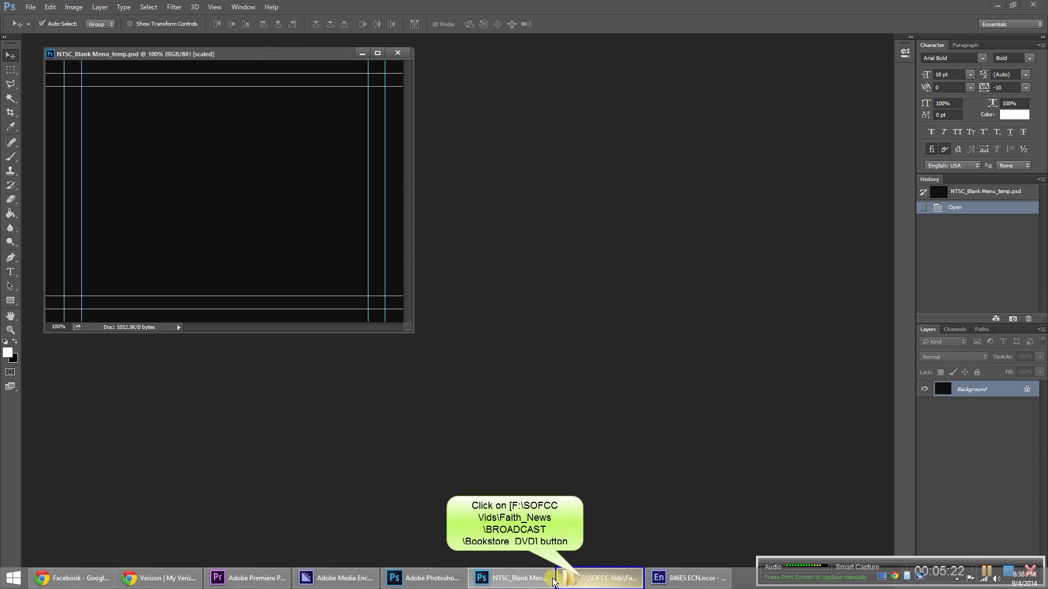
From the Faith_News Backgrounds folder in Explorer, open Background_[1].jpg in Photoshop
left_click(582, 580)
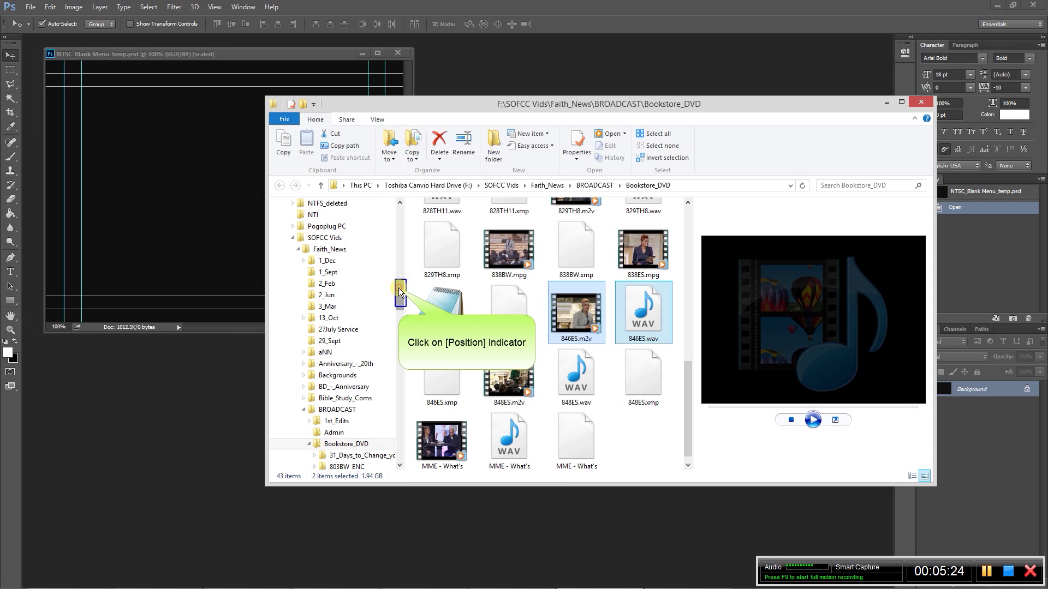
mouse_move(399, 287)
left_mouse_down()
mouse_move(398, 267)
mouse_move(399, 289)
left_mouse_up()
left_click(347, 354)
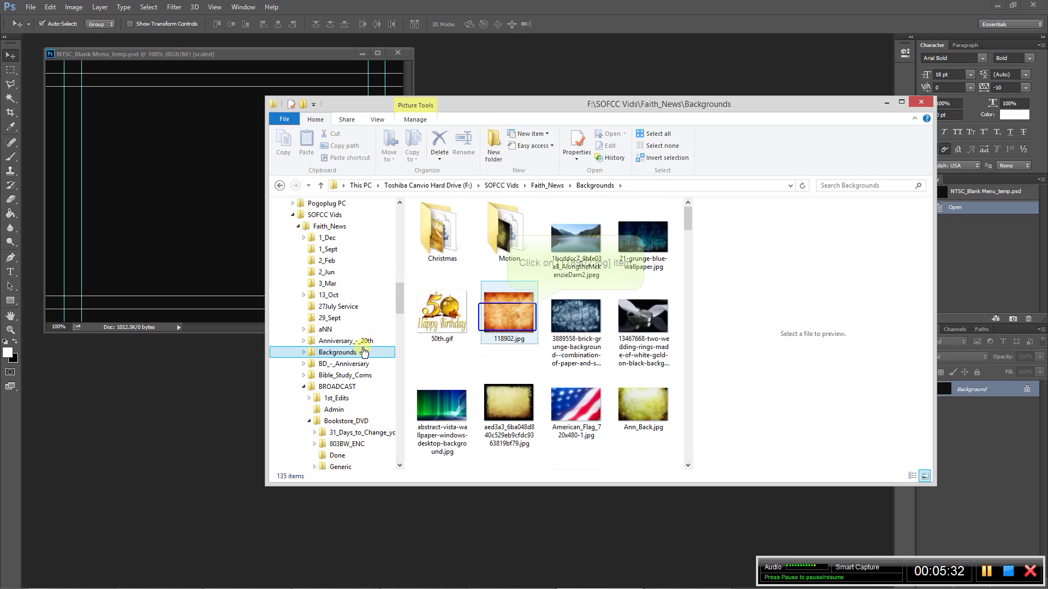
left_click(508, 315)
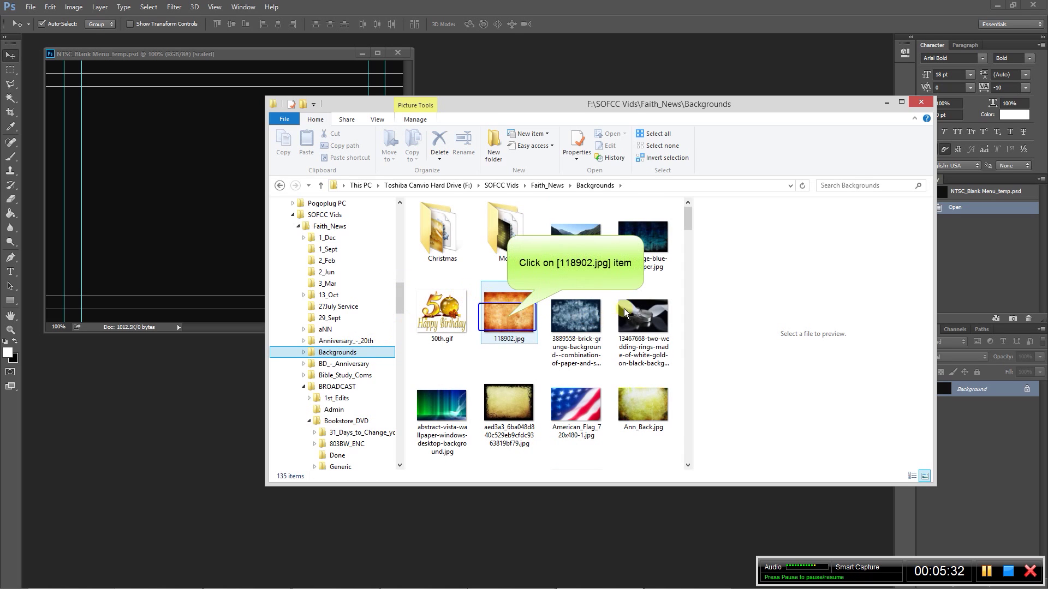
left_click(506, 316)
left_click_drag(506, 317, 532, 332)
left_click_drag(688, 217, 687, 221)
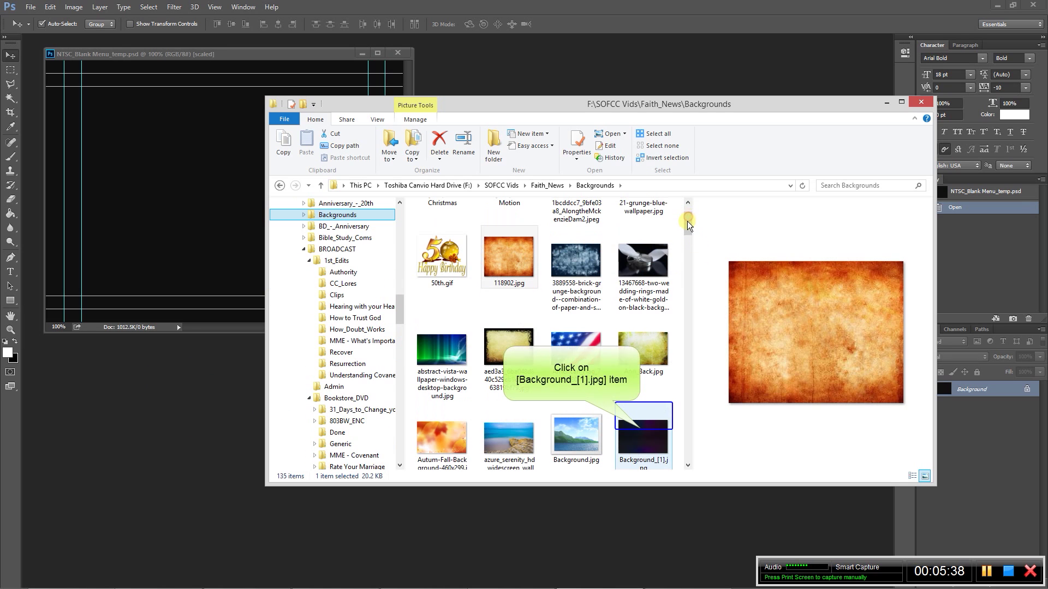
double_click(641, 431)
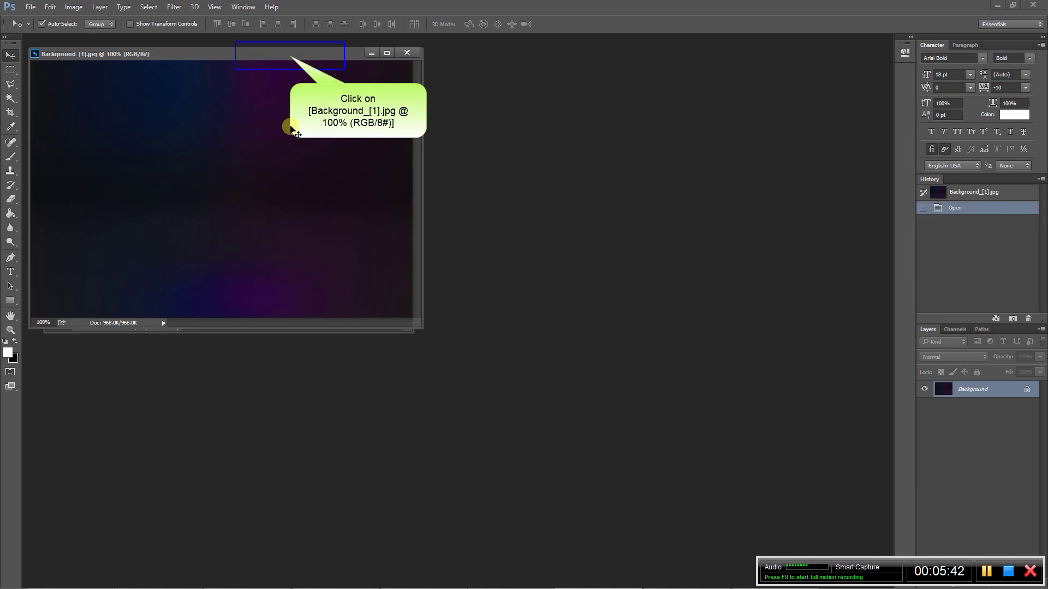
Copy the whole Background_[1].jpg image into the NTSC_Blank Menu_temp.psd menu as Layer 1
left_click_drag(290, 56, 691, 112)
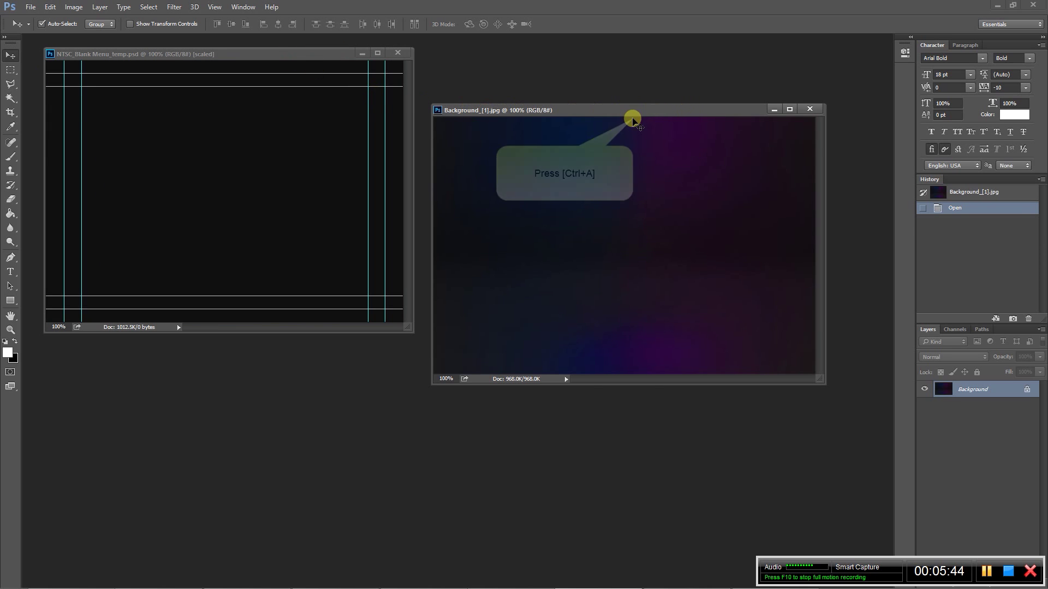
key("ctrl+a")
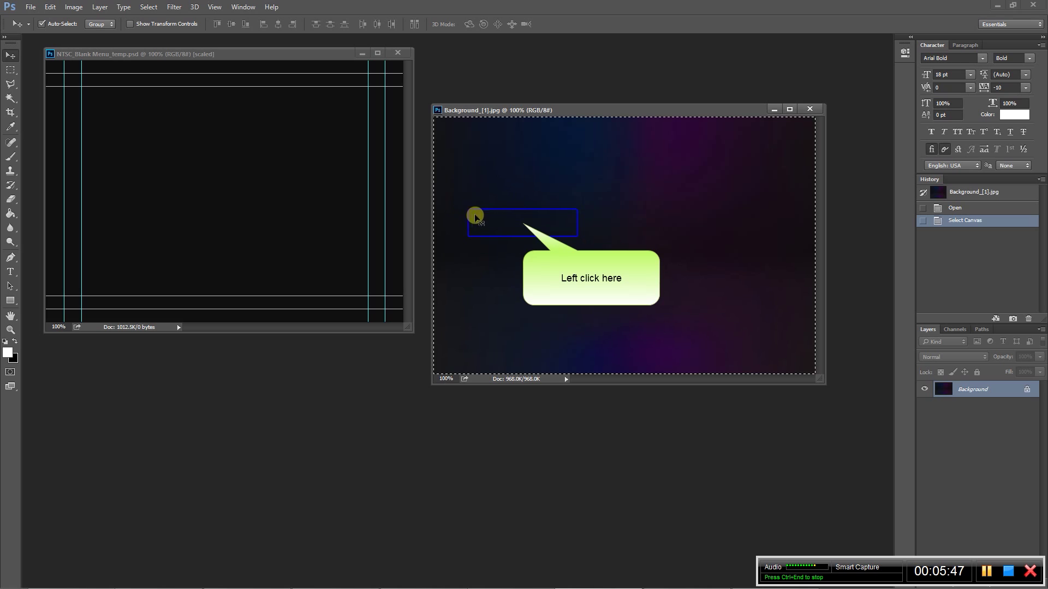
left_click(523, 225)
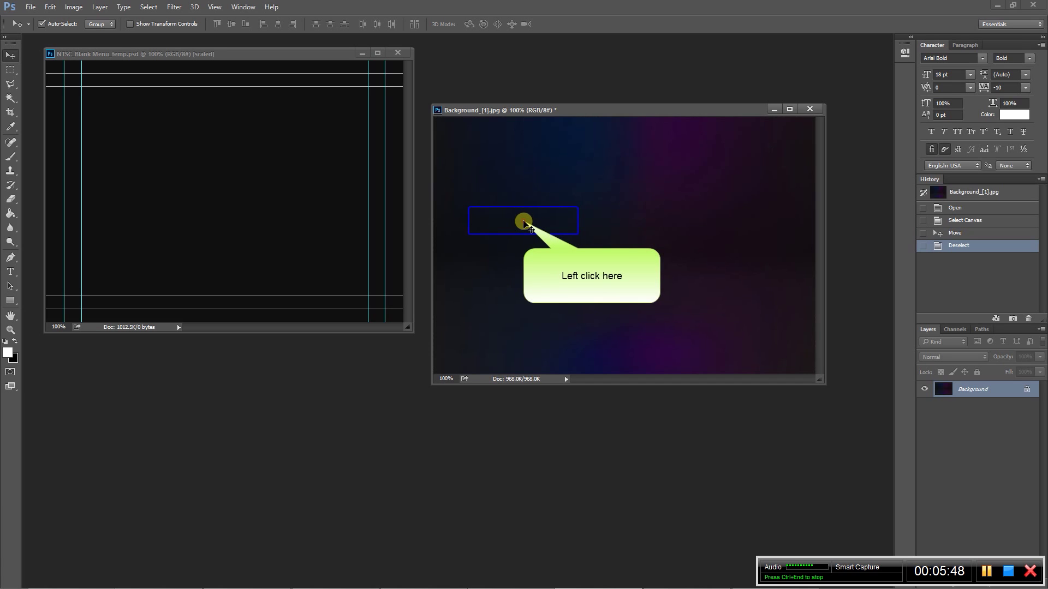
left_click_drag(524, 223, 206, 175)
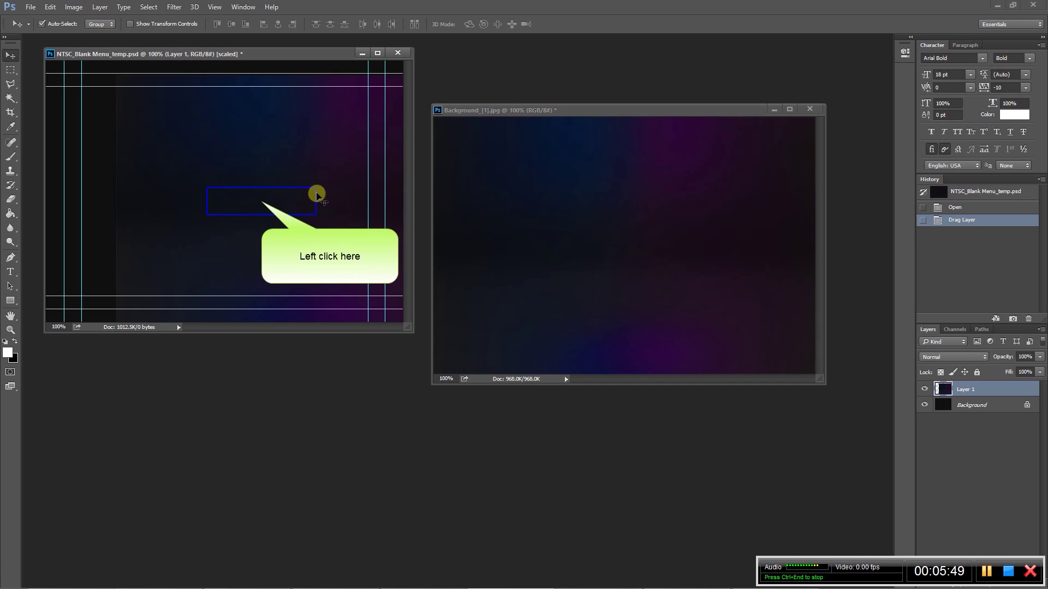
left_click_drag(262, 201, 166, 189)
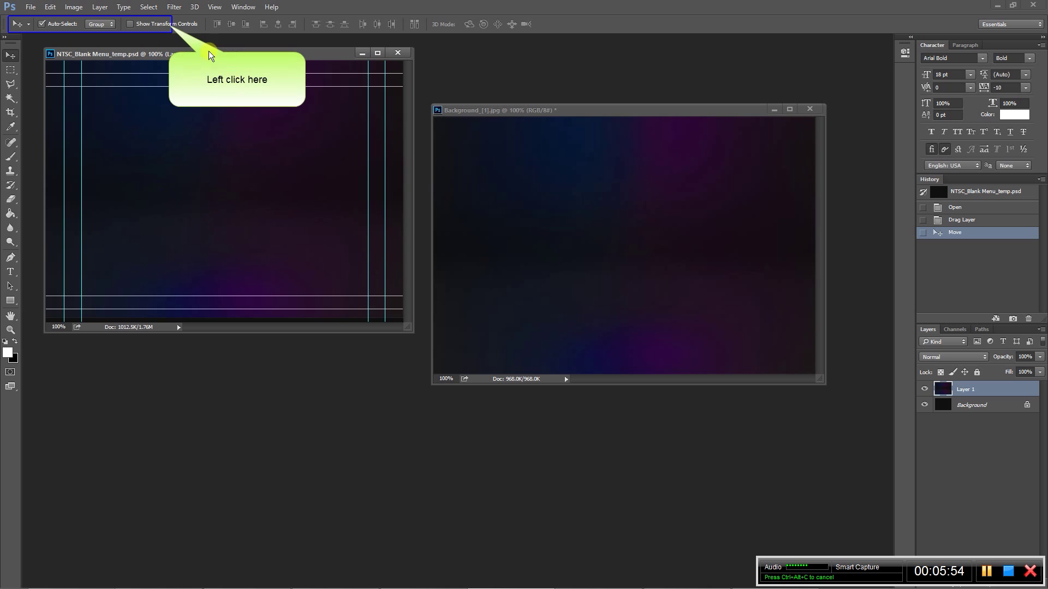
Scale Layer 1 with transform controls so it fills the menu canvas
left_click(169, 24)
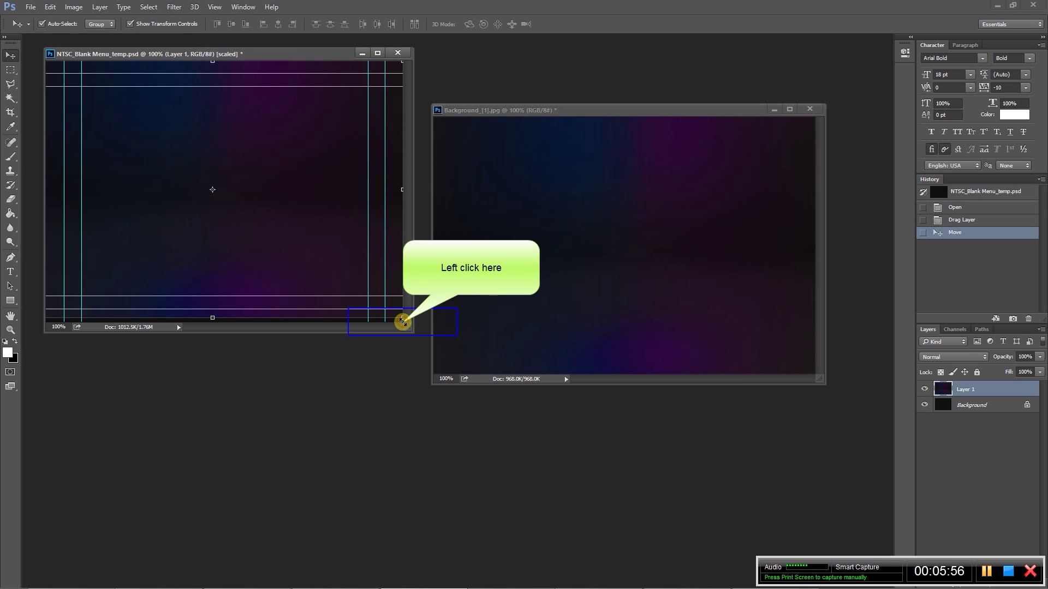
left_click_drag(402, 323, 402, 322)
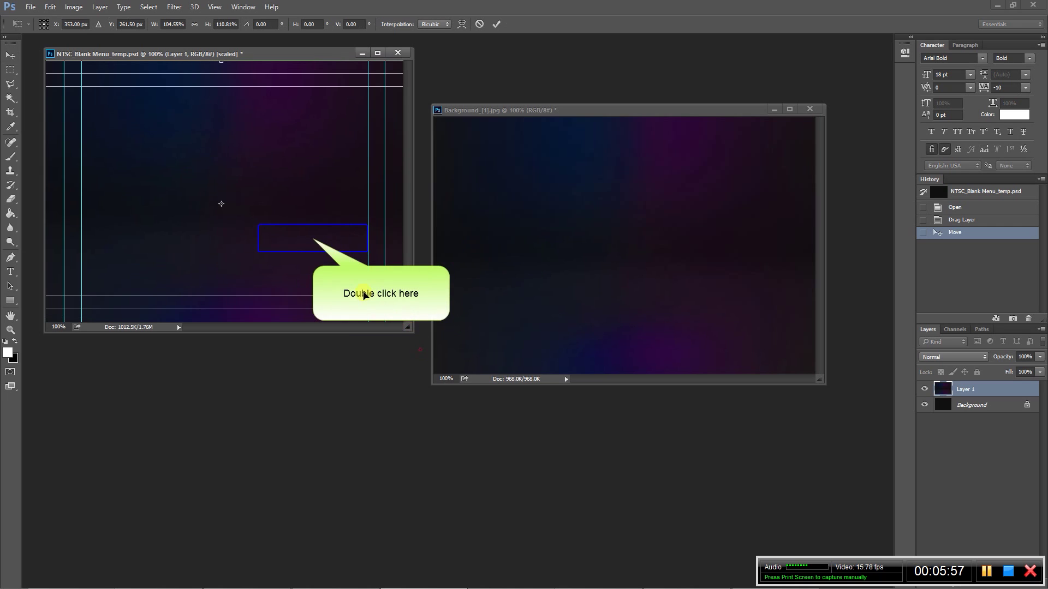
double_click(314, 240)
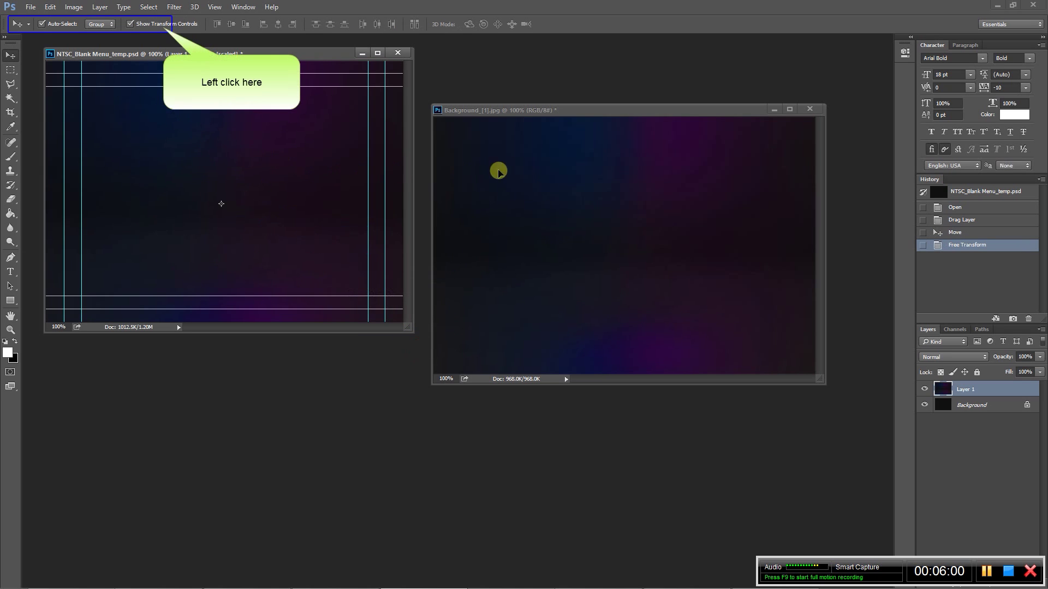
left_click(162, 27)
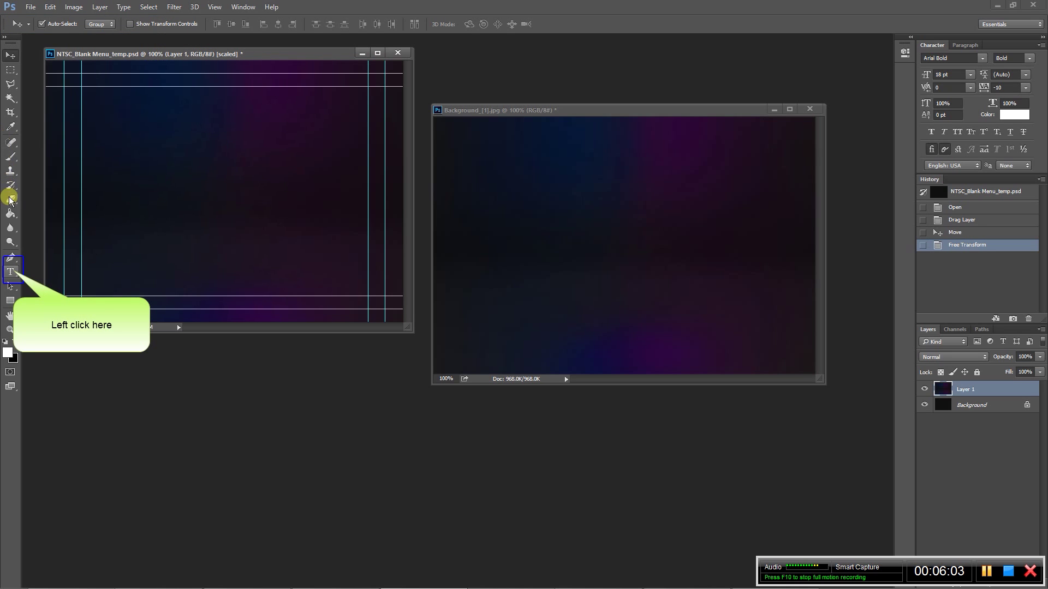
Add the white Arial Bold 18 pt 846ES title with the presenter's name near the top-left
left_click(14, 274)
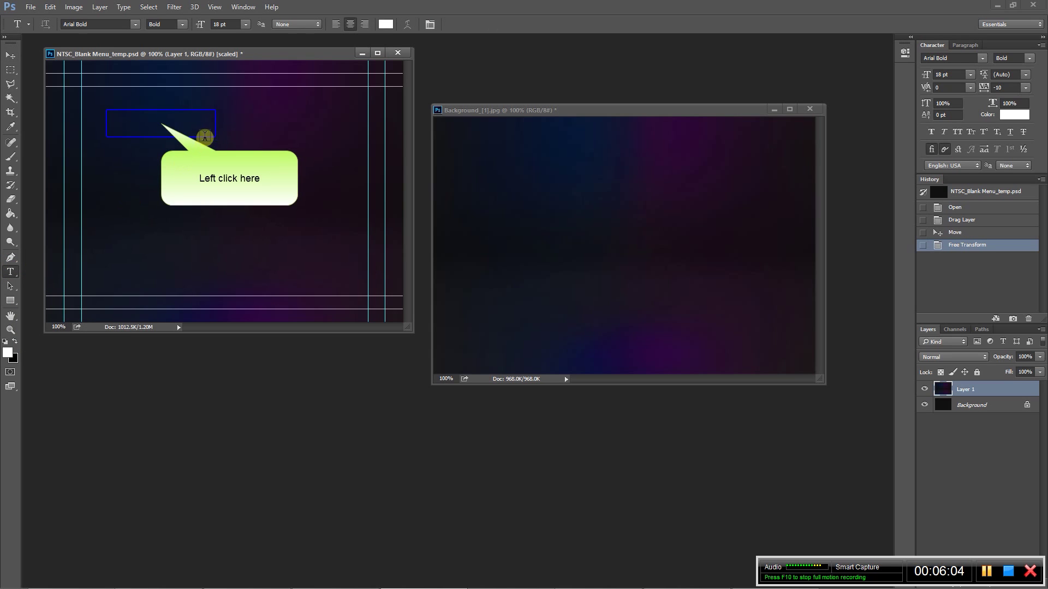
left_click(161, 121)
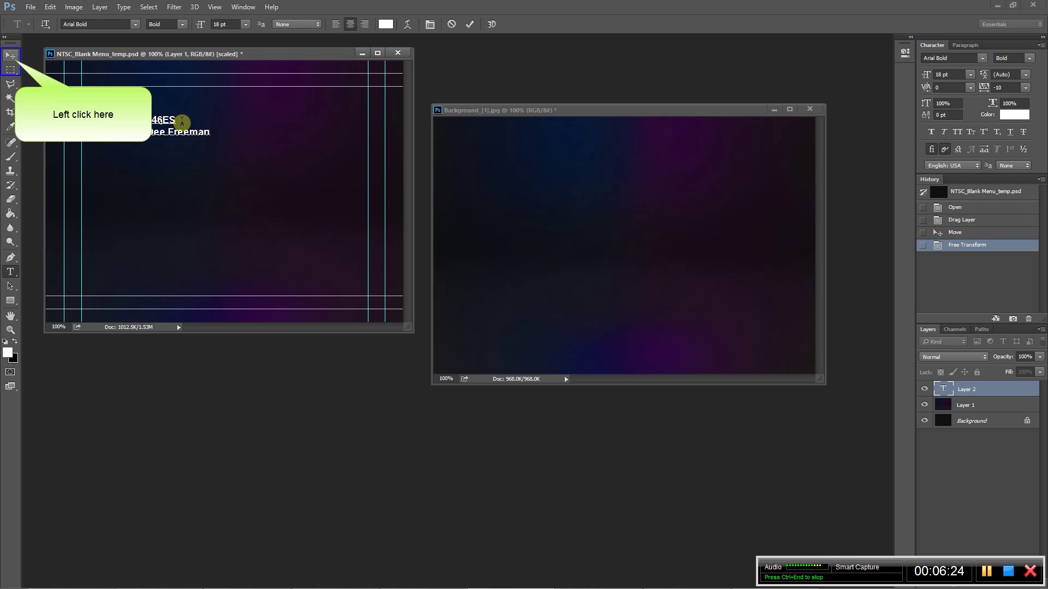
left_click(15, 60)
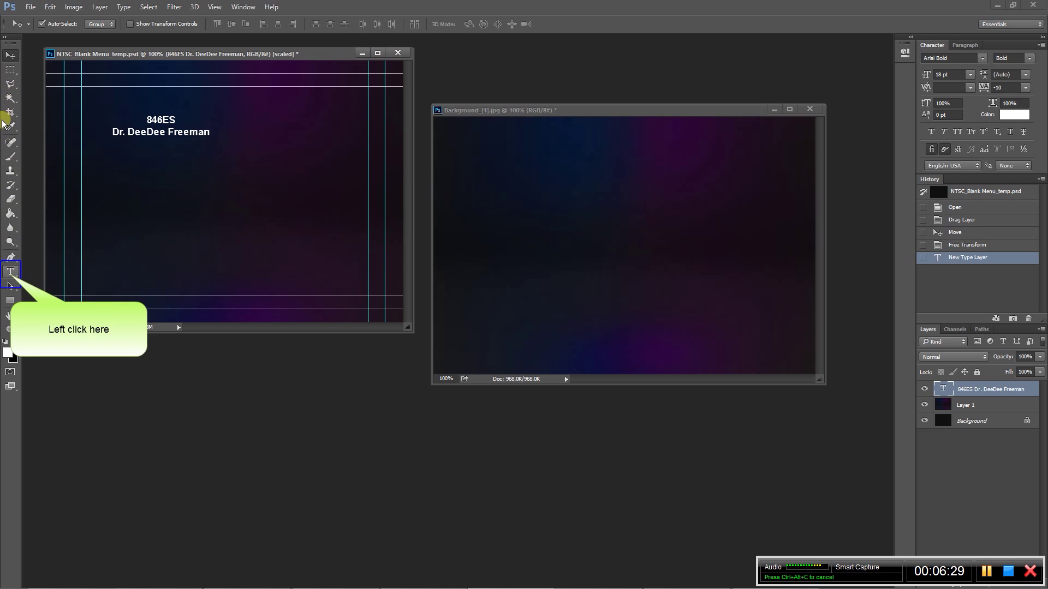
Add a white 'PLAY' text label in the lower middle of the menu
left_click(11, 275)
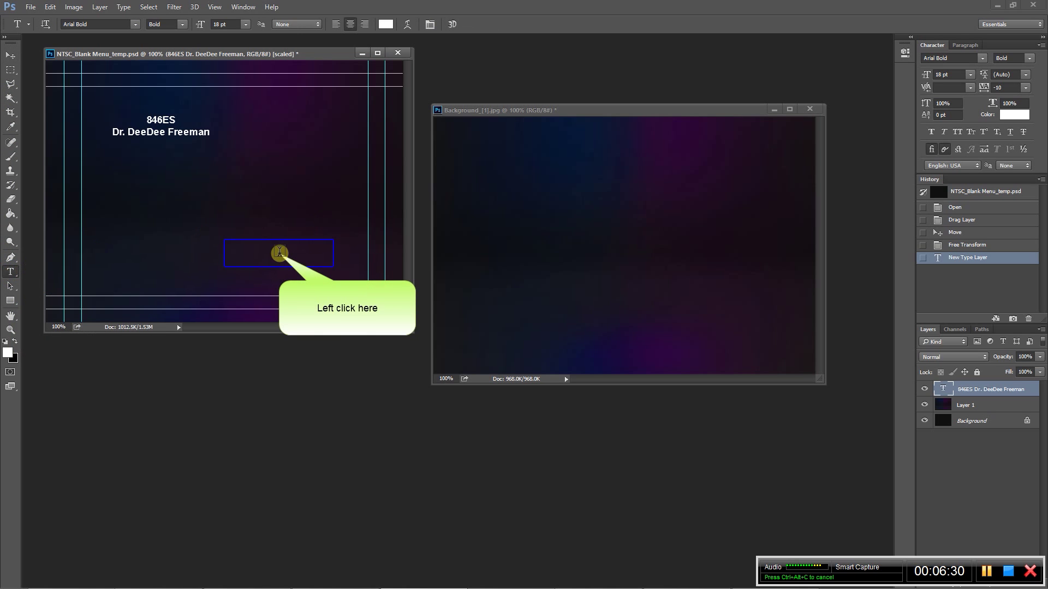
left_click(279, 252)
type("PLAY")
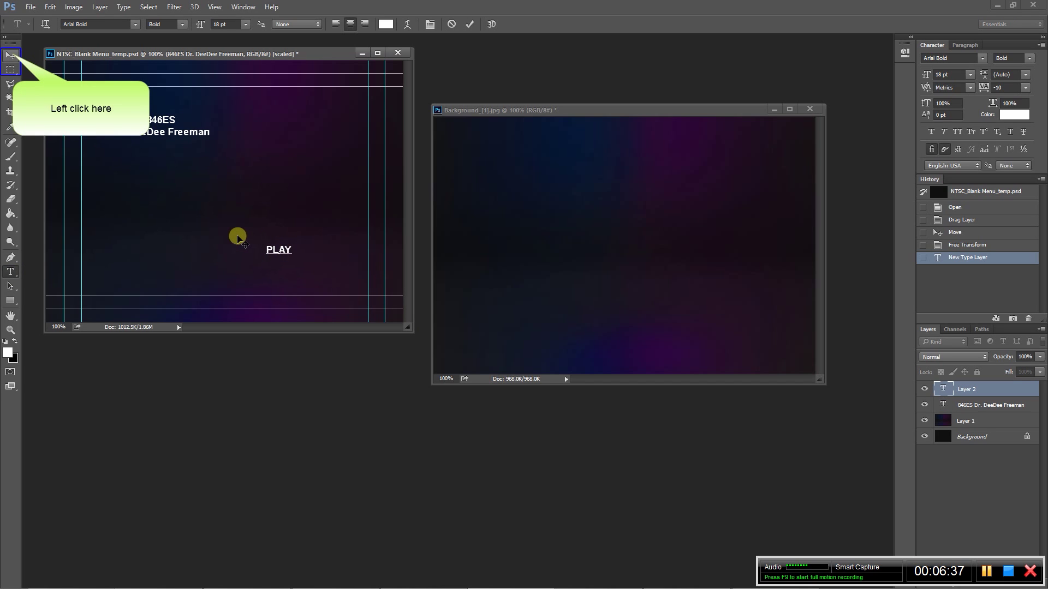
left_click(11, 55)
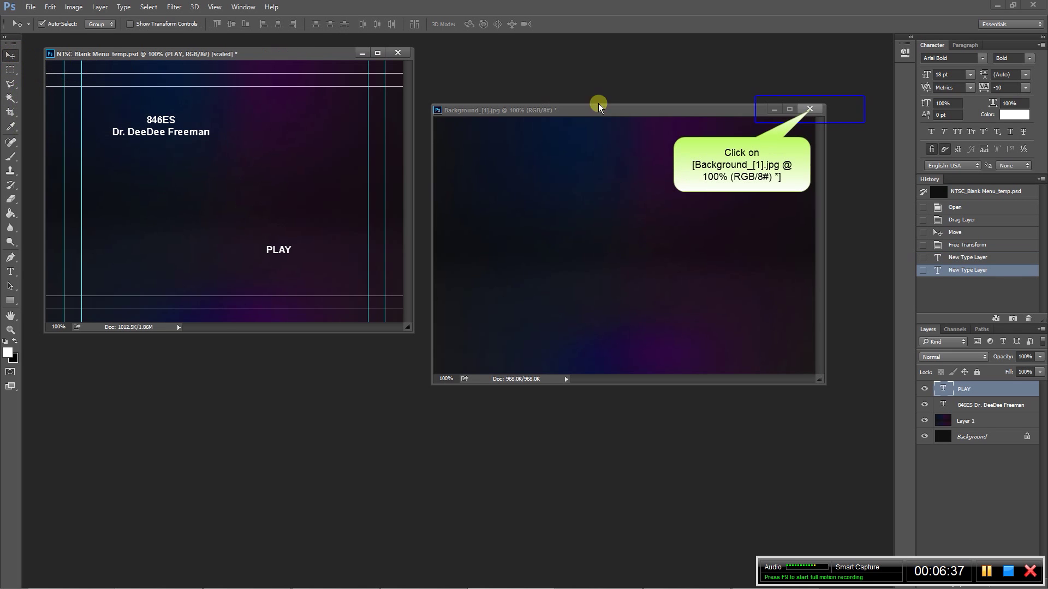
Close Background_[1].jpg, discarding its changes
left_click(810, 110)
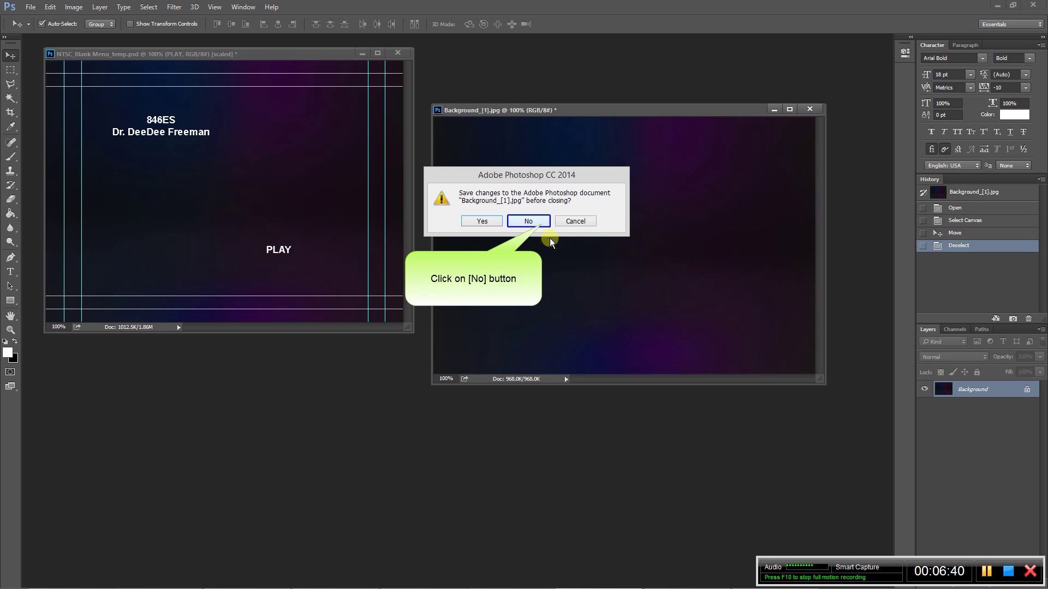
left_click(528, 221)
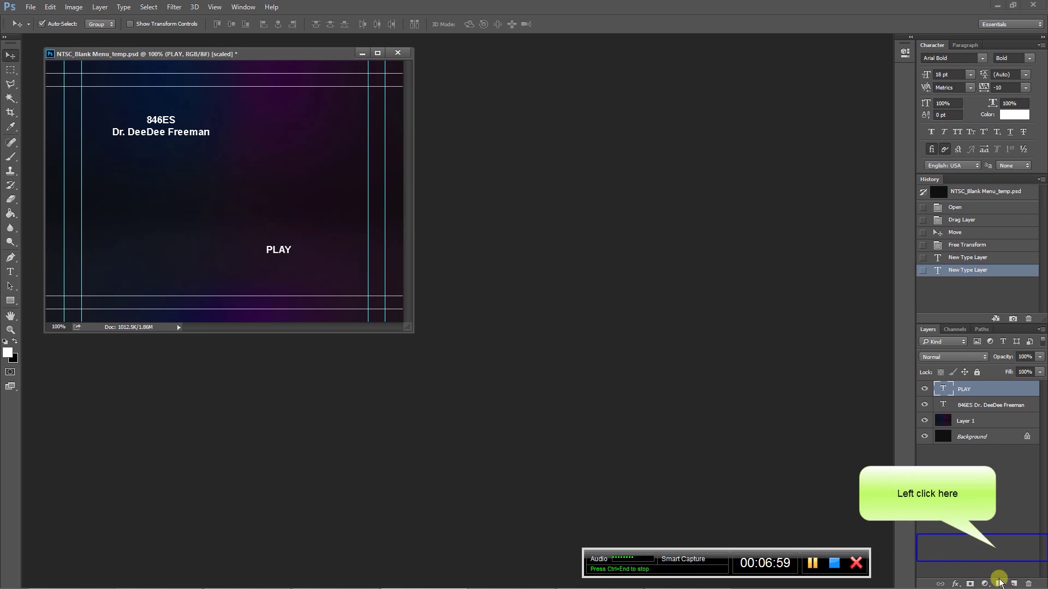
Create a new layer group and name it '(+) Button'
left_click(996, 548)
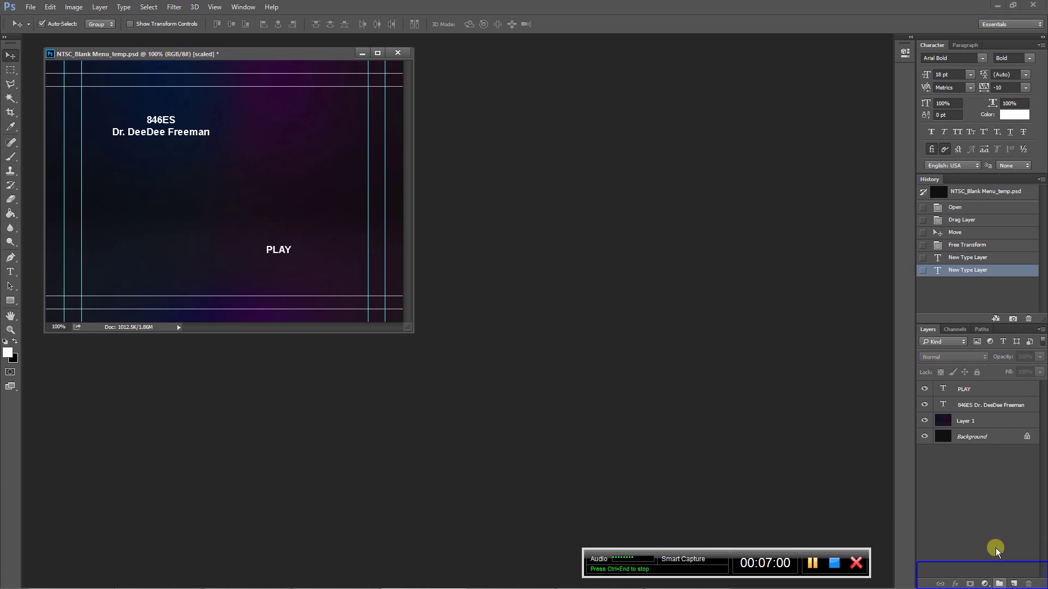
left_click(999, 583)
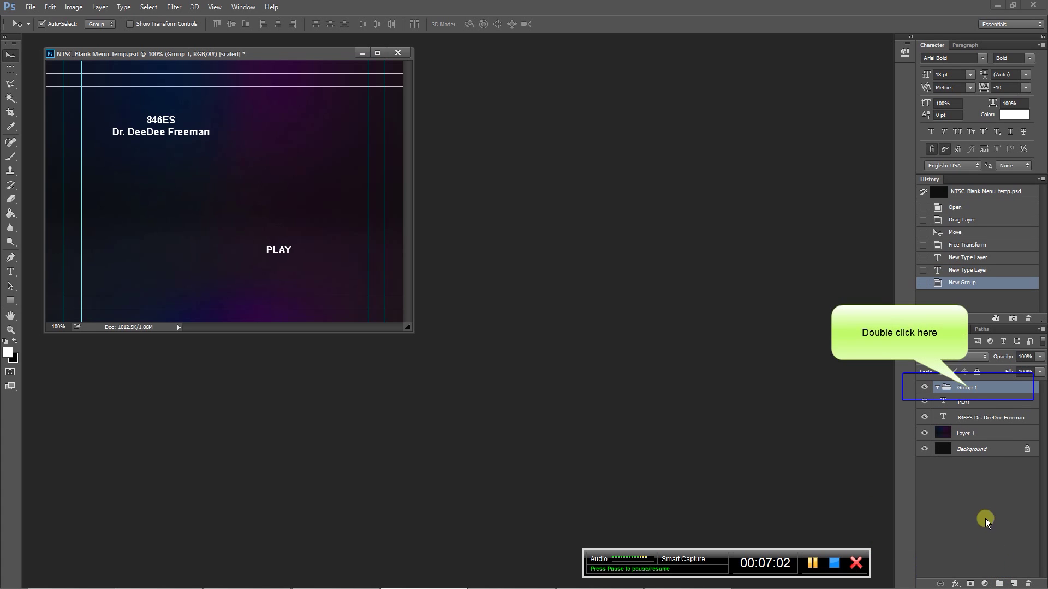
double_click(966, 388)
type("(+)")
key("Return")
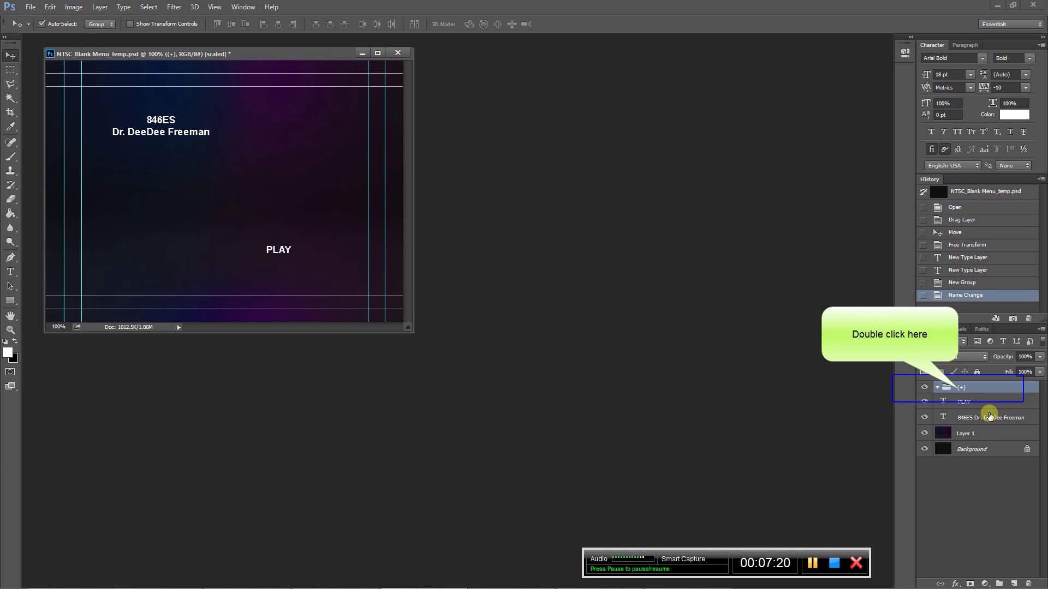
double_click(959, 389)
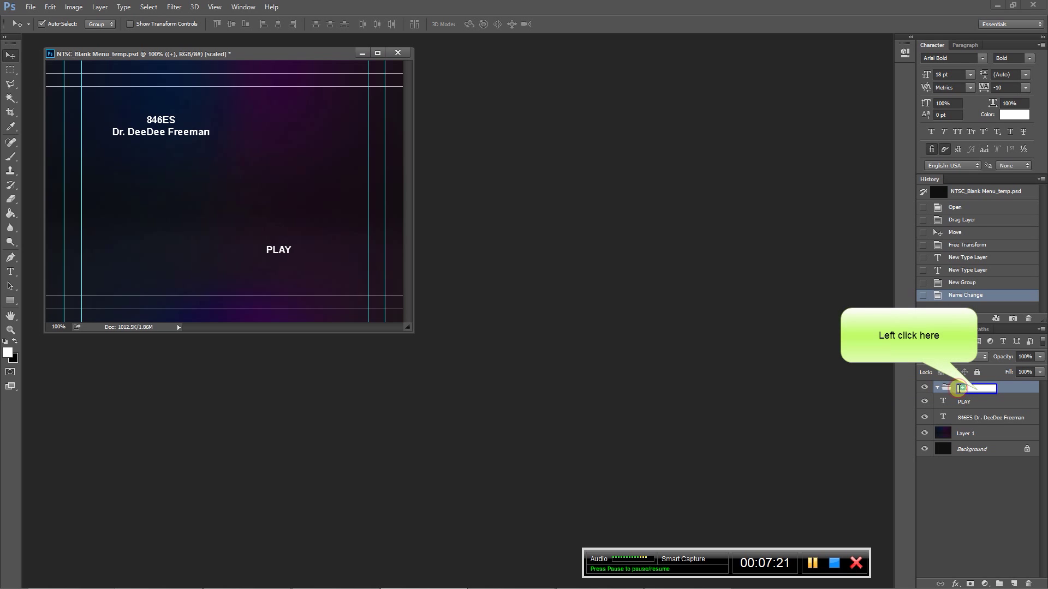
left_click(978, 389)
type("Button")
key("Return")
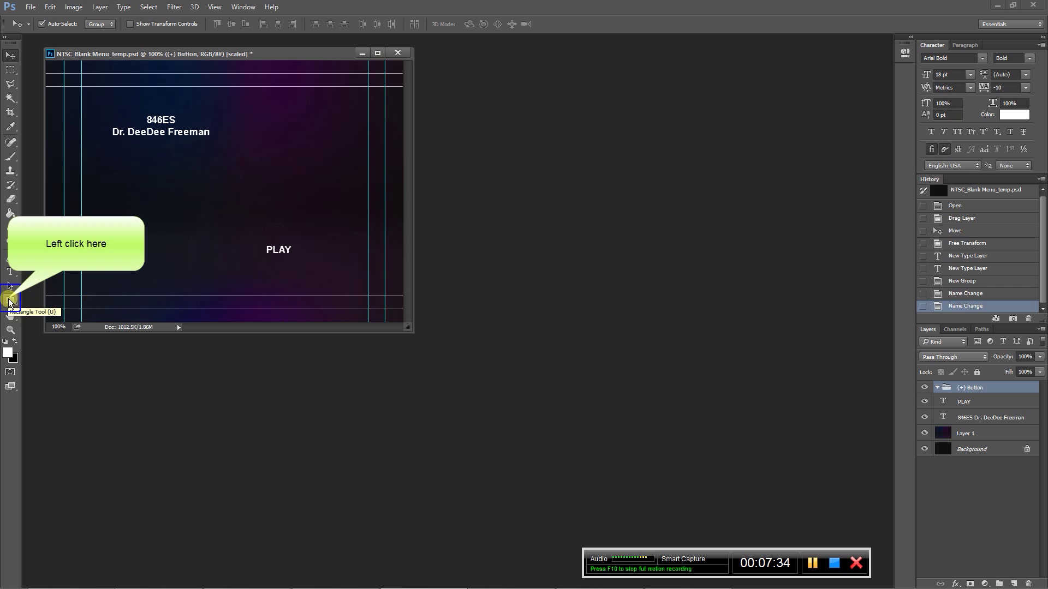
left_click(9, 300)
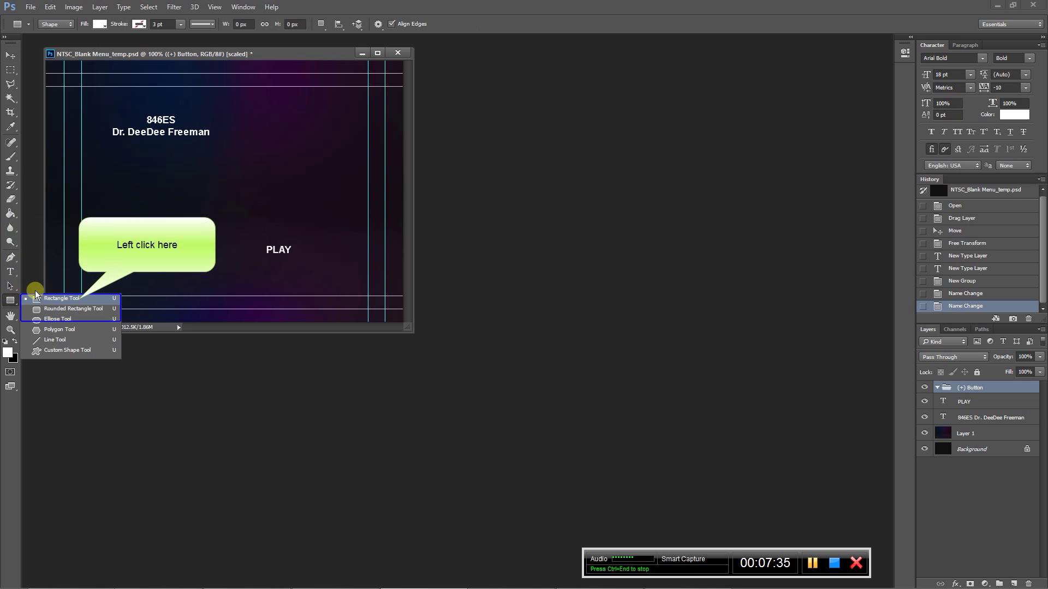
Draw a white 83 × 34 px rectangle over PLAY and nudge it down slightly
left_click(78, 299)
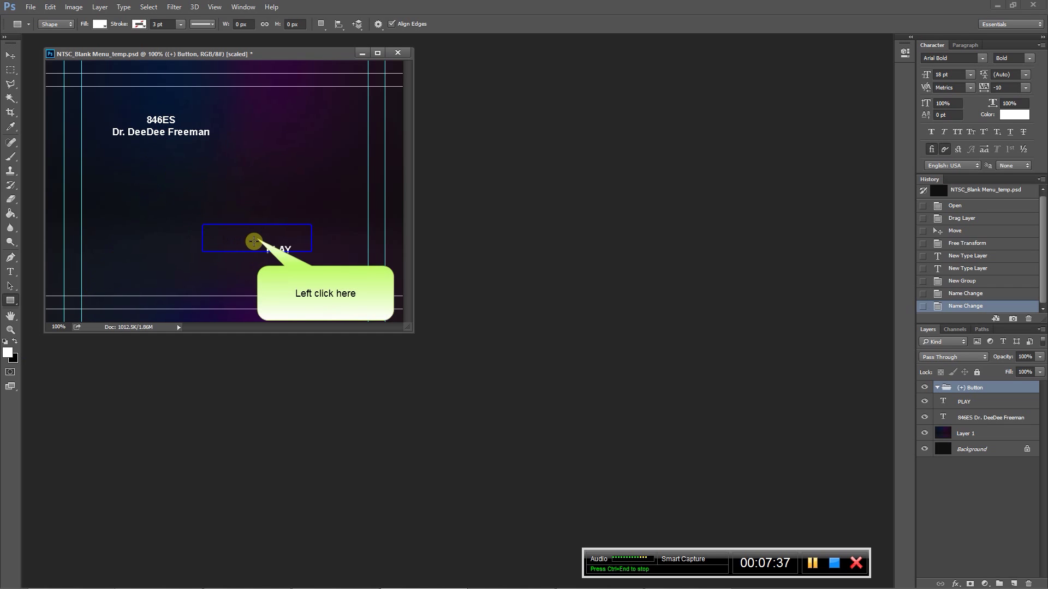
left_click_drag(257, 238, 298, 257)
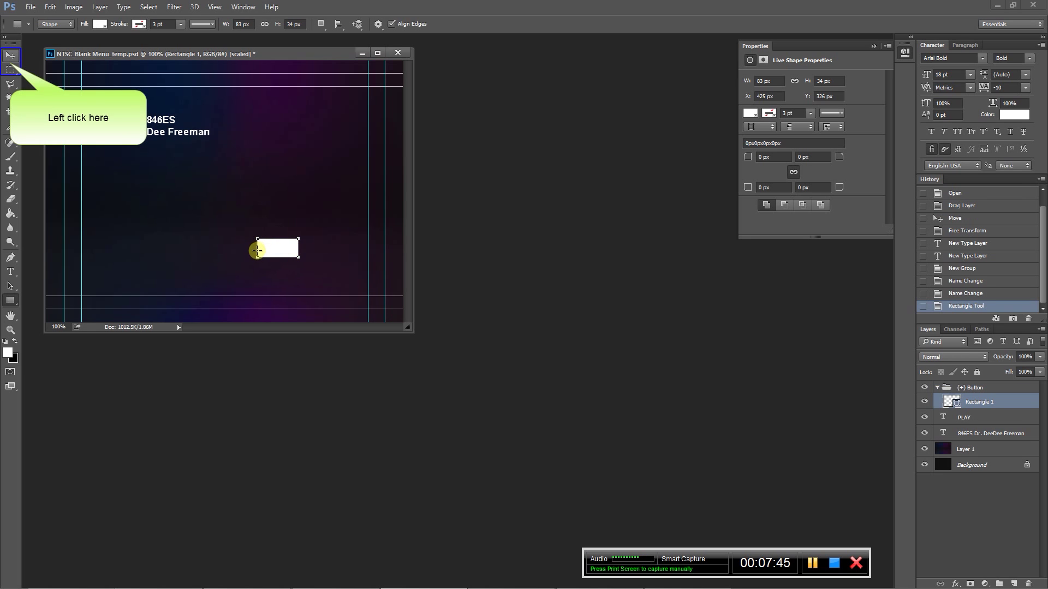
left_click(12, 69)
left_click(11, 64)
key("Down")
key("Down")
key("Down")
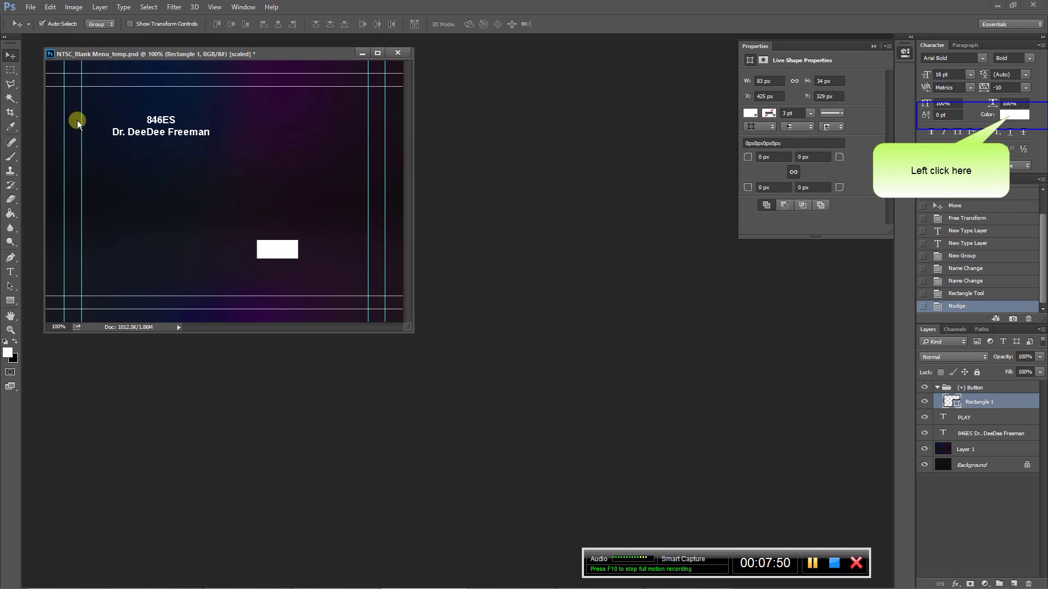
Set the text colour to pale yellow #f9e491
left_click(1009, 117)
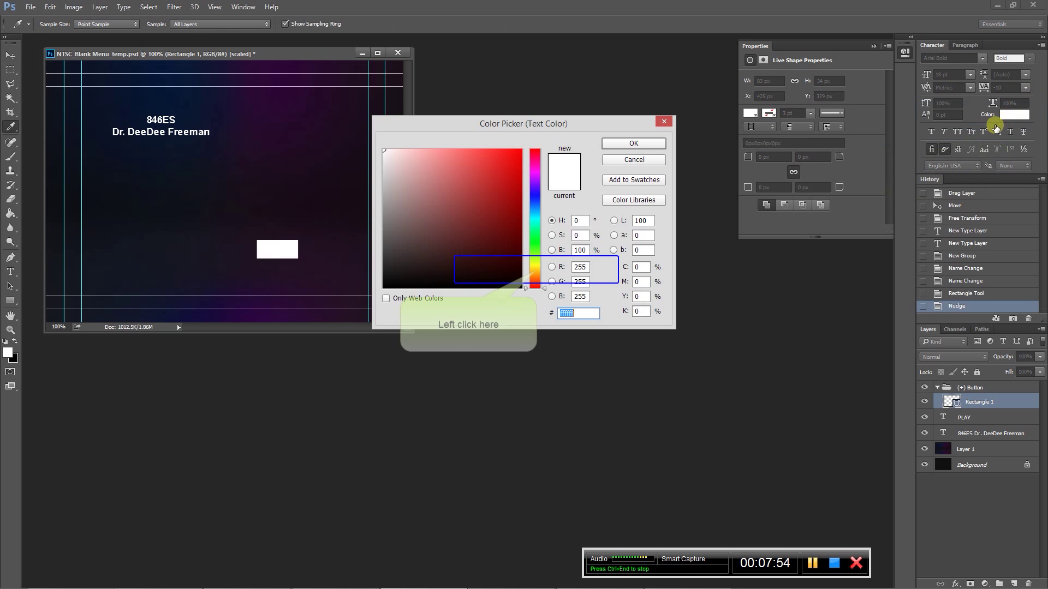
left_click(536, 270)
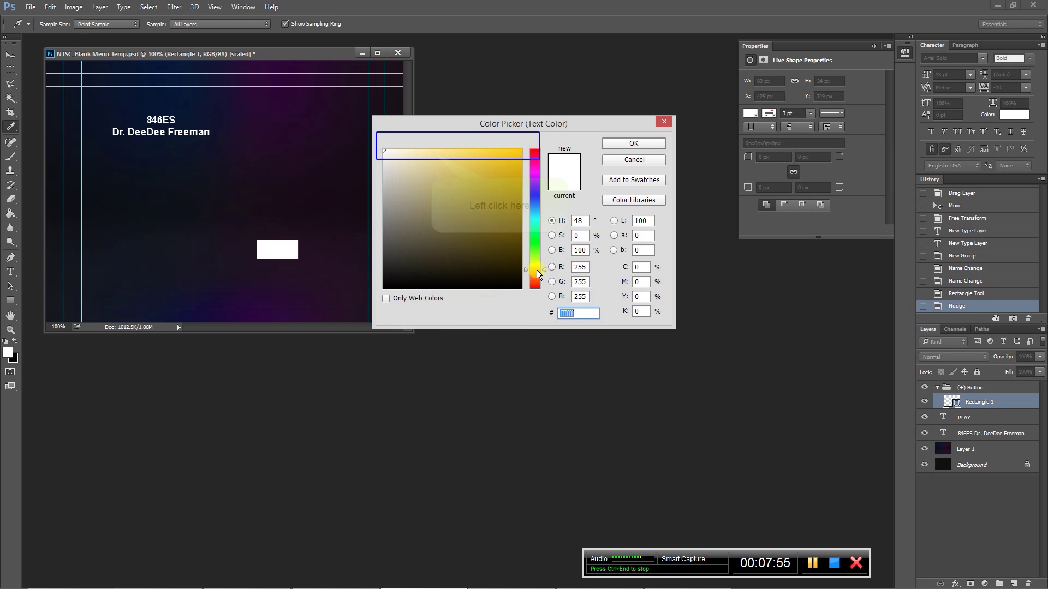
left_click(431, 151)
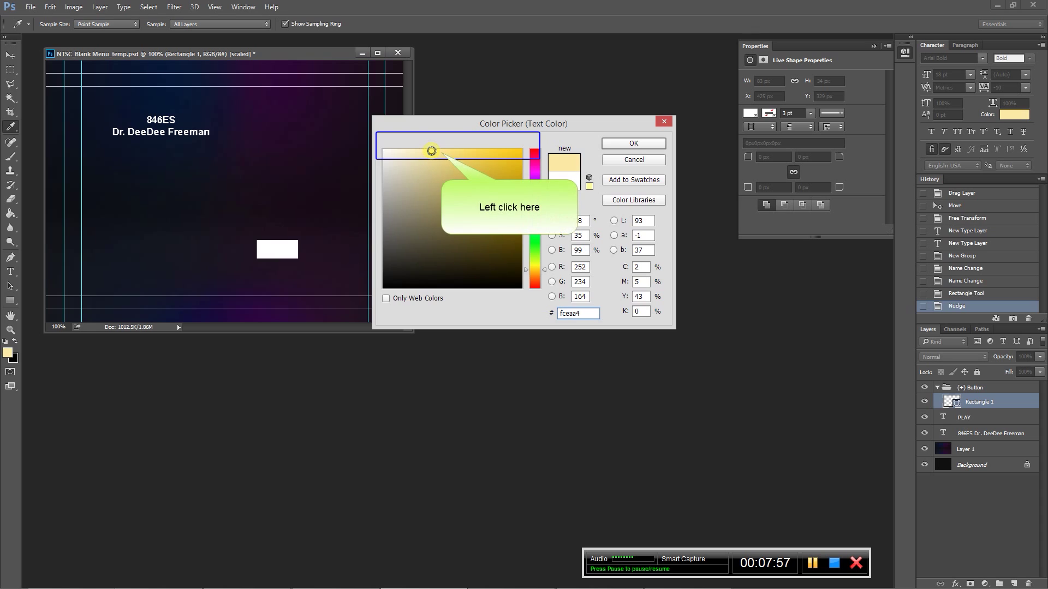
left_click(441, 152)
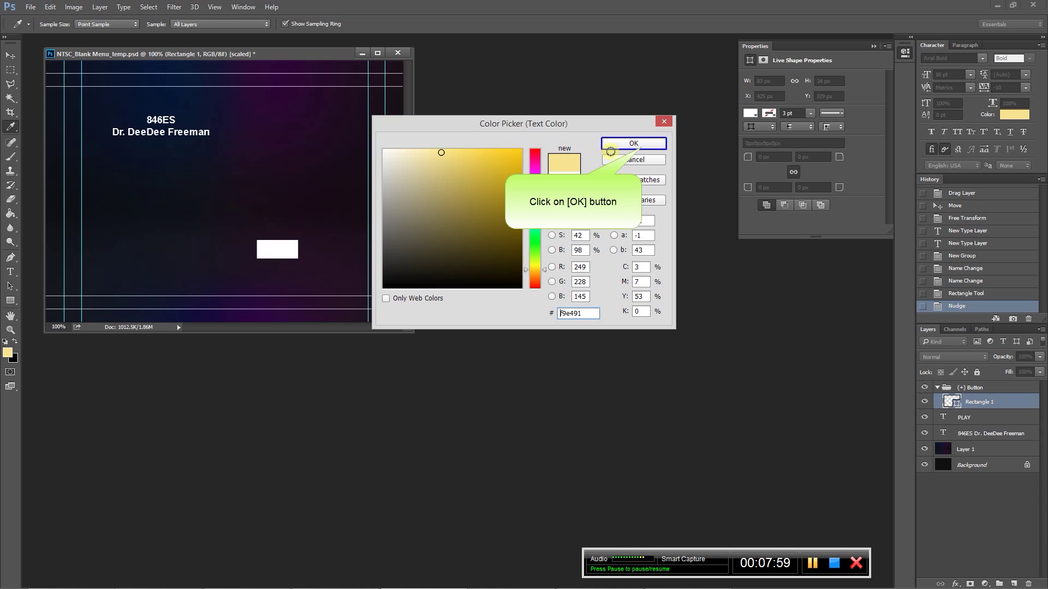
left_click(641, 147)
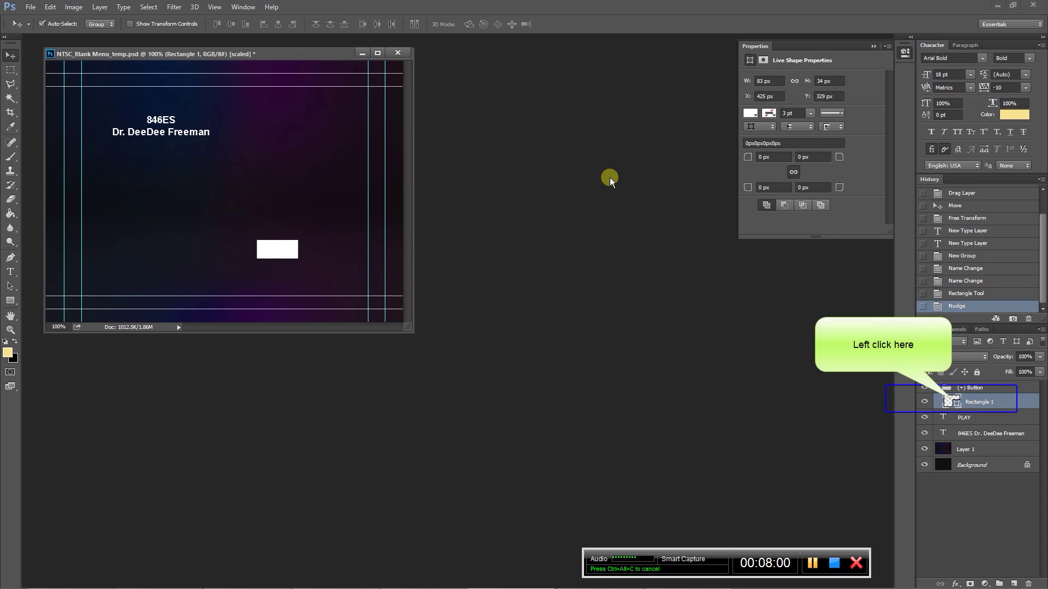
Fill Rectangle 1 with yellow #faf083 (R250 G240 B131)
left_click(951, 402)
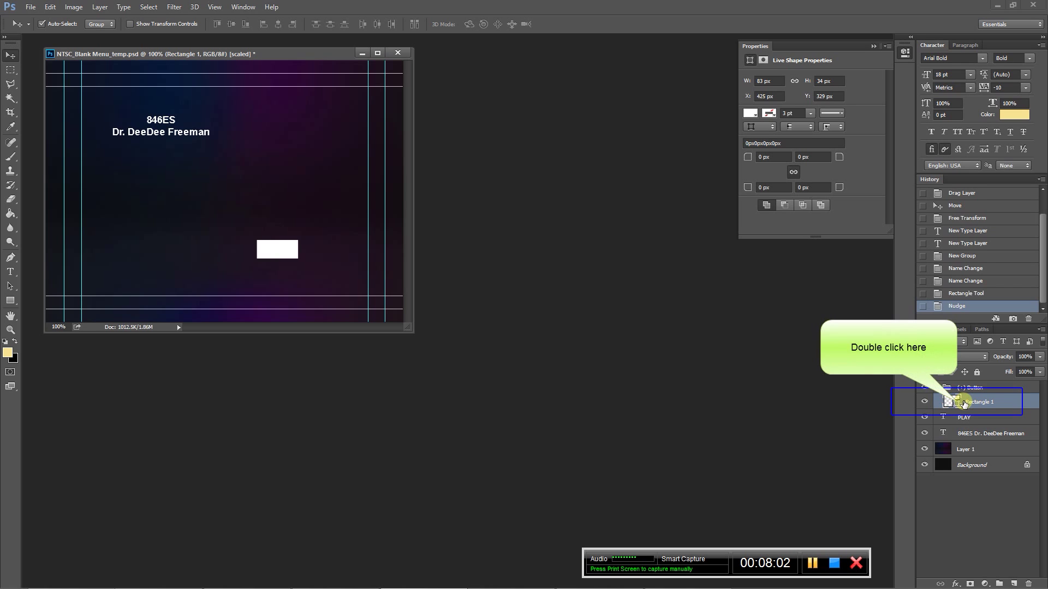
double_click(957, 403)
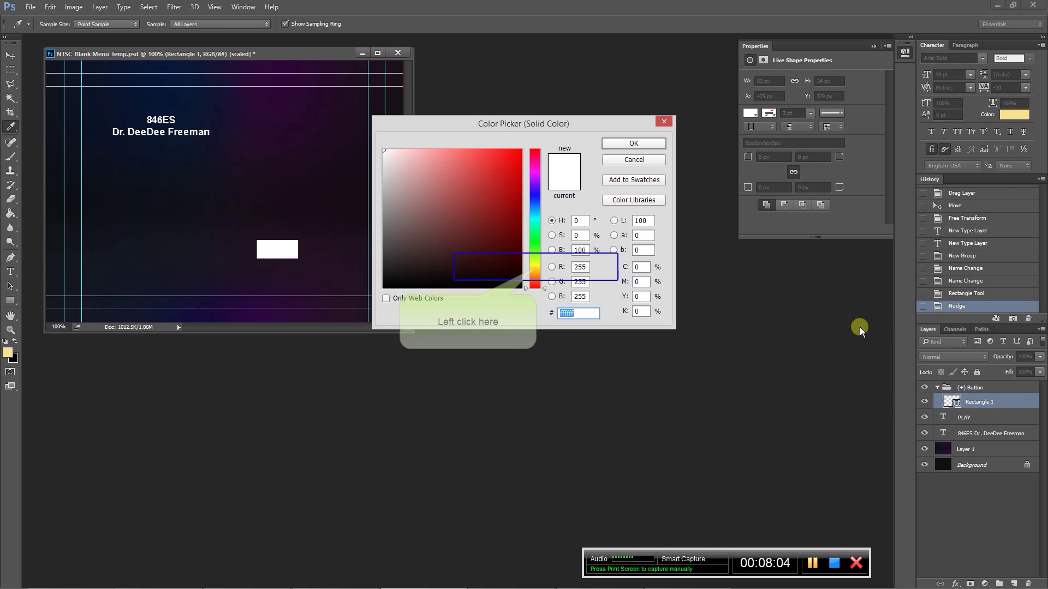
left_click(536, 266)
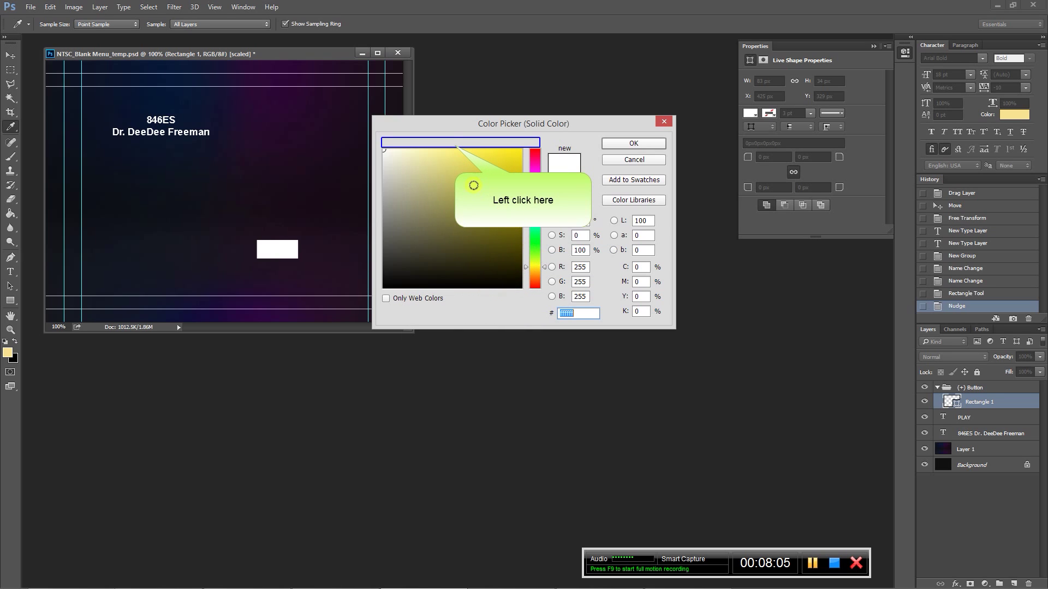
left_click(448, 151)
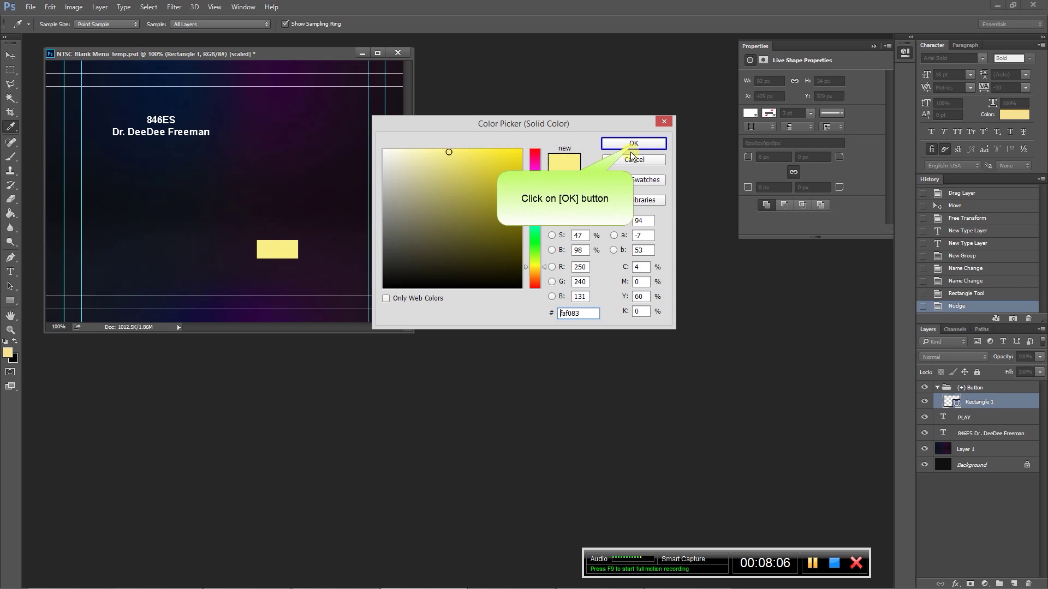
left_click(633, 143)
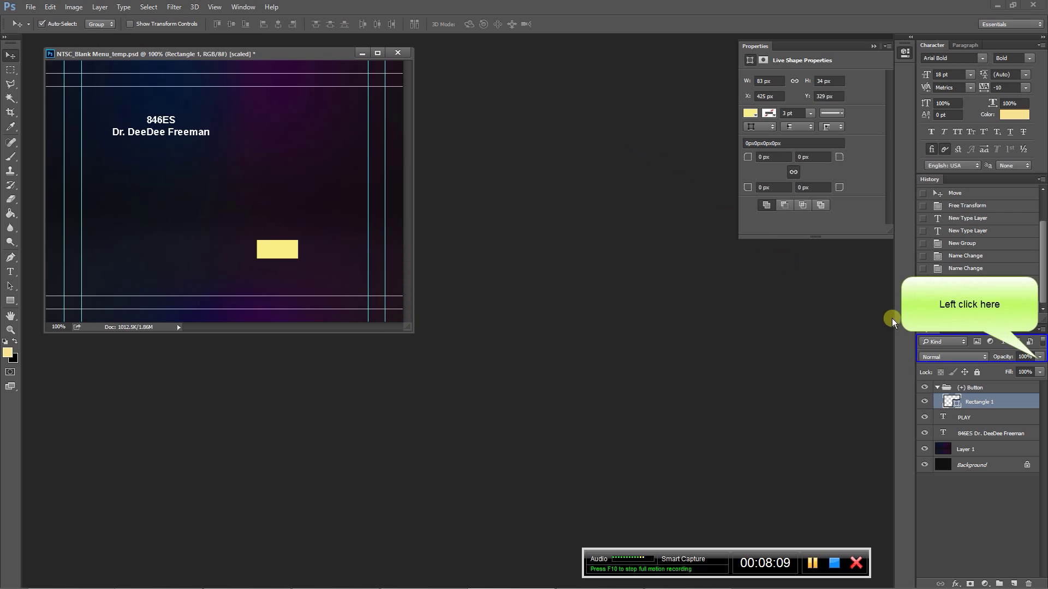
left_click(1039, 357)
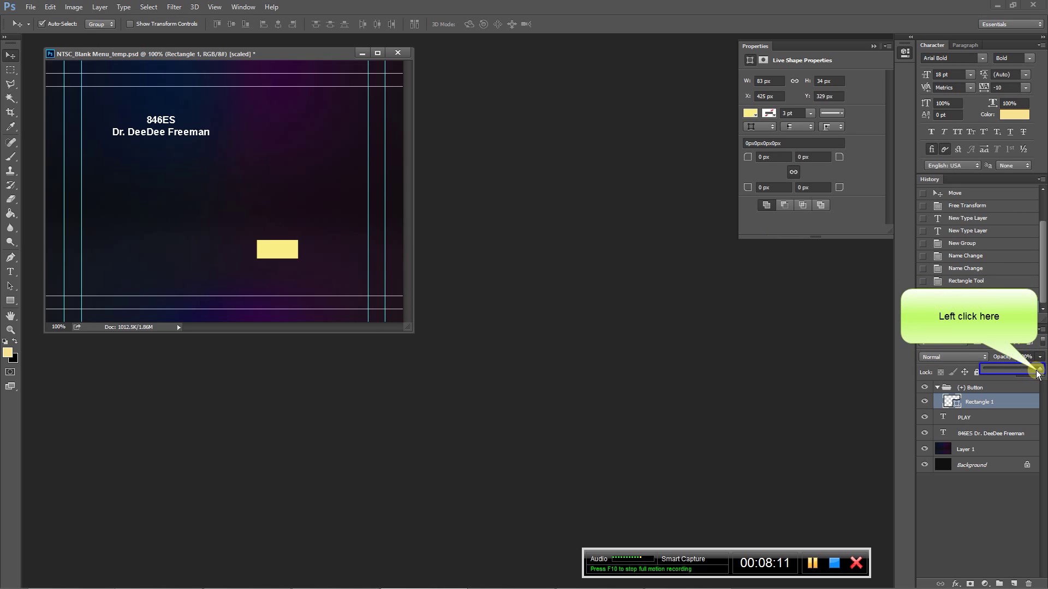
Lower Rectangle 1's opacity to 31% so PLAY shows through, then reselect it
left_click_drag(1038, 372, 1001, 369)
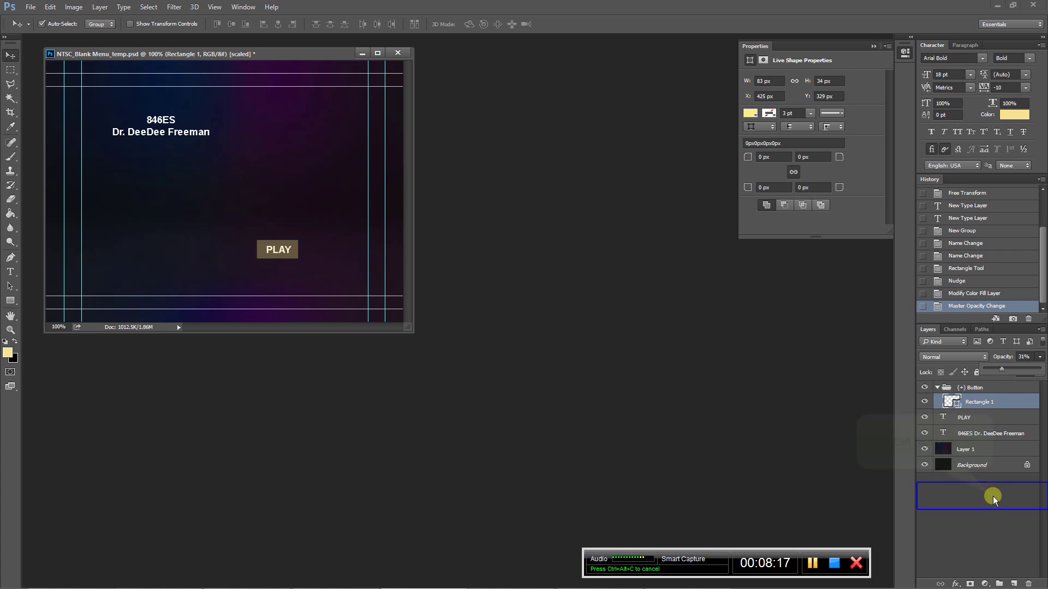
left_click(993, 496)
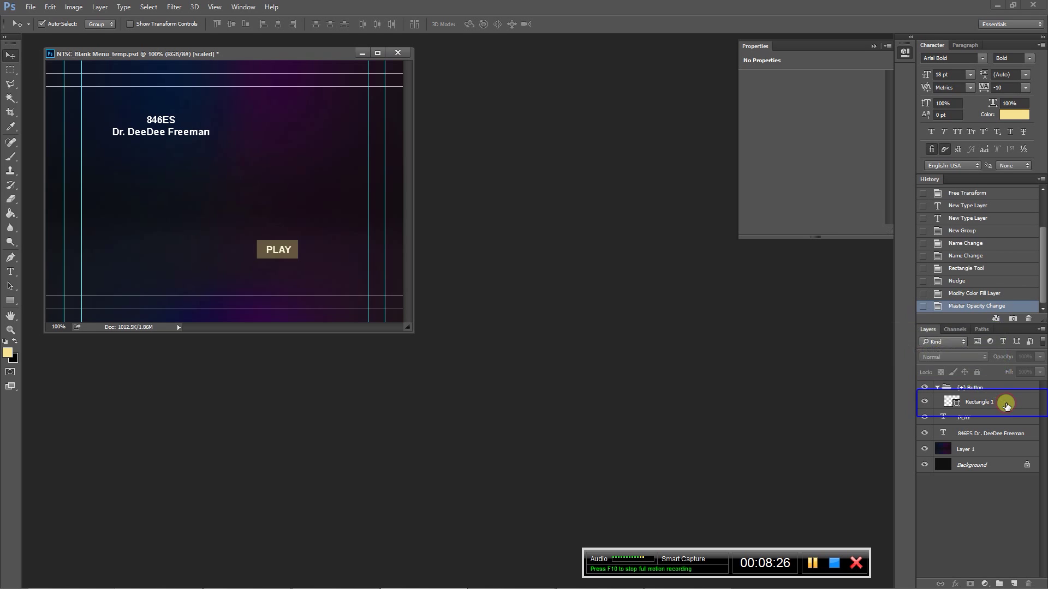
left_click(1006, 405)
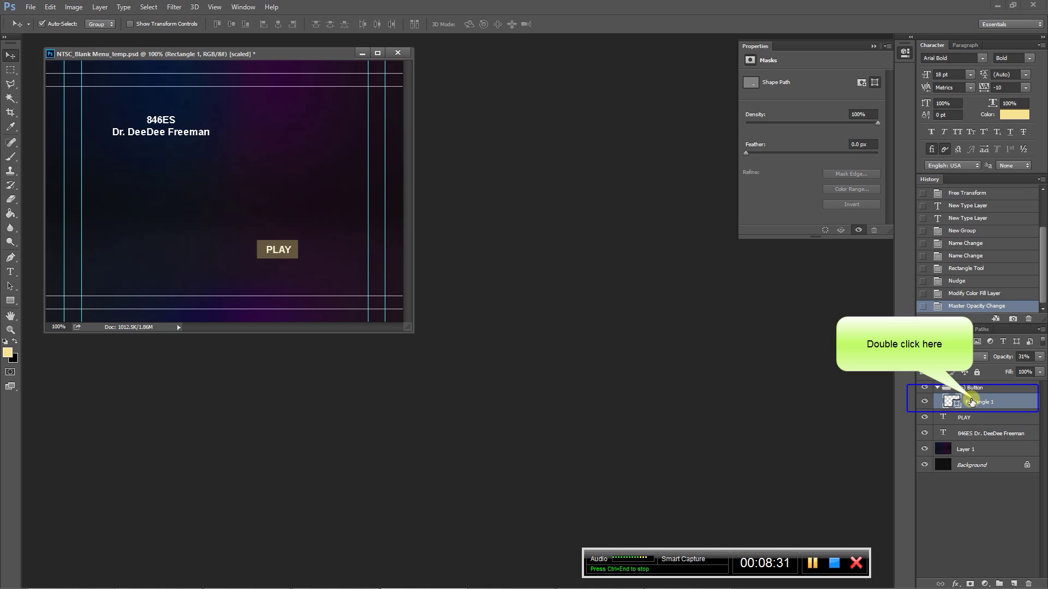
Rename Rectangle 1 to '(=1)' and hide the layer
double_click(977, 402)
type("(=1)")
key("Return")
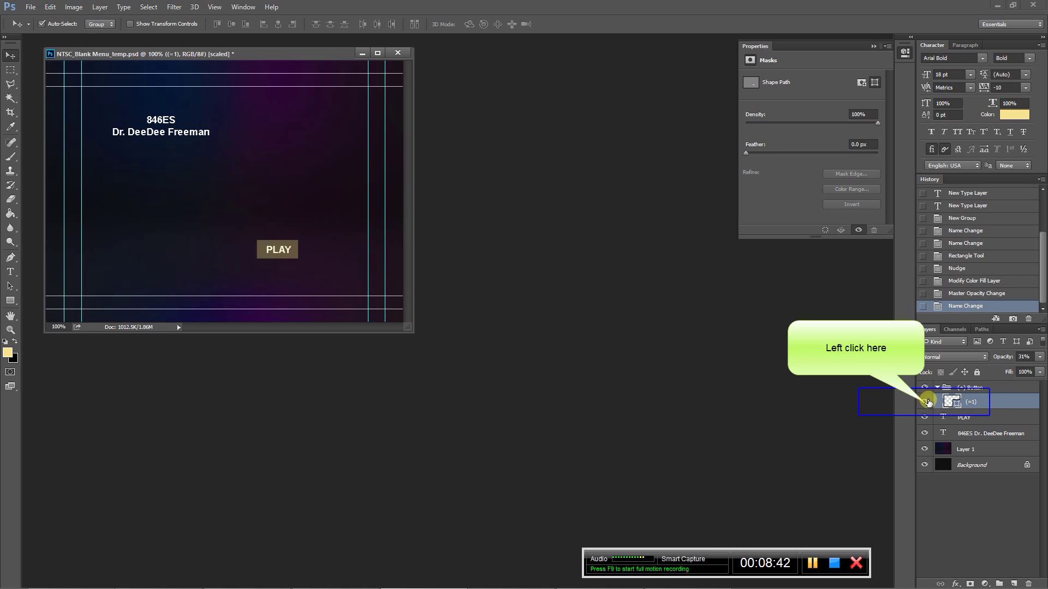
left_click(925, 404)
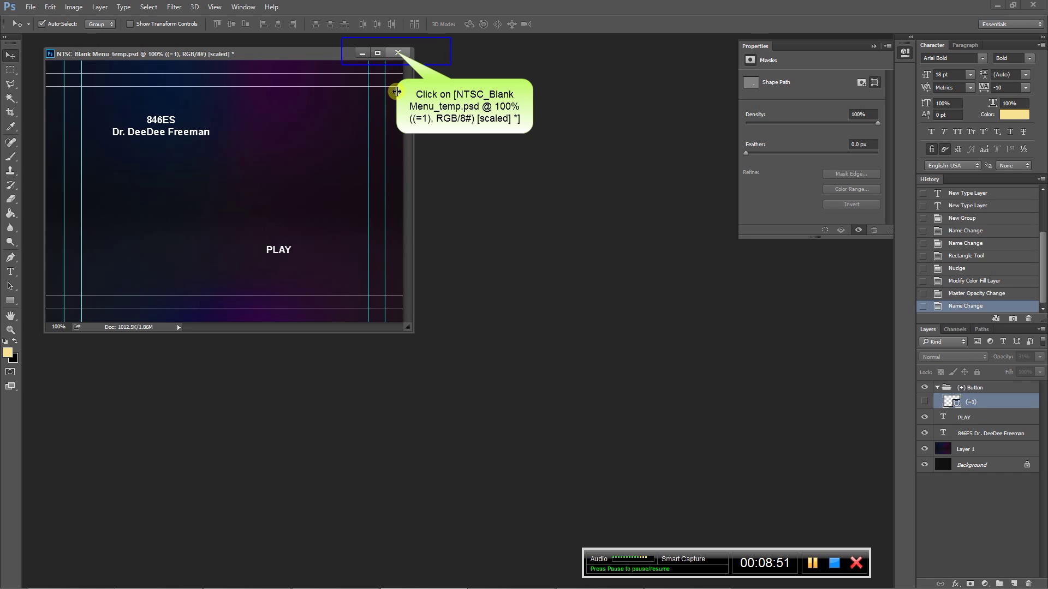
Save and close NTSC_Blank Menu_temp.psd, accepting the default format options
left_click(396, 52)
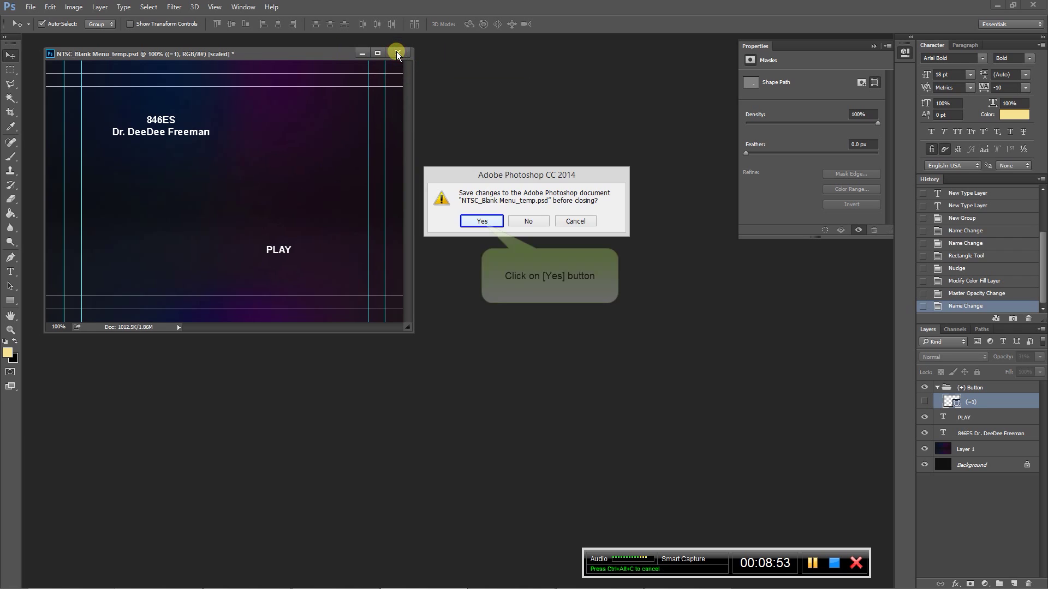
left_click(482, 221)
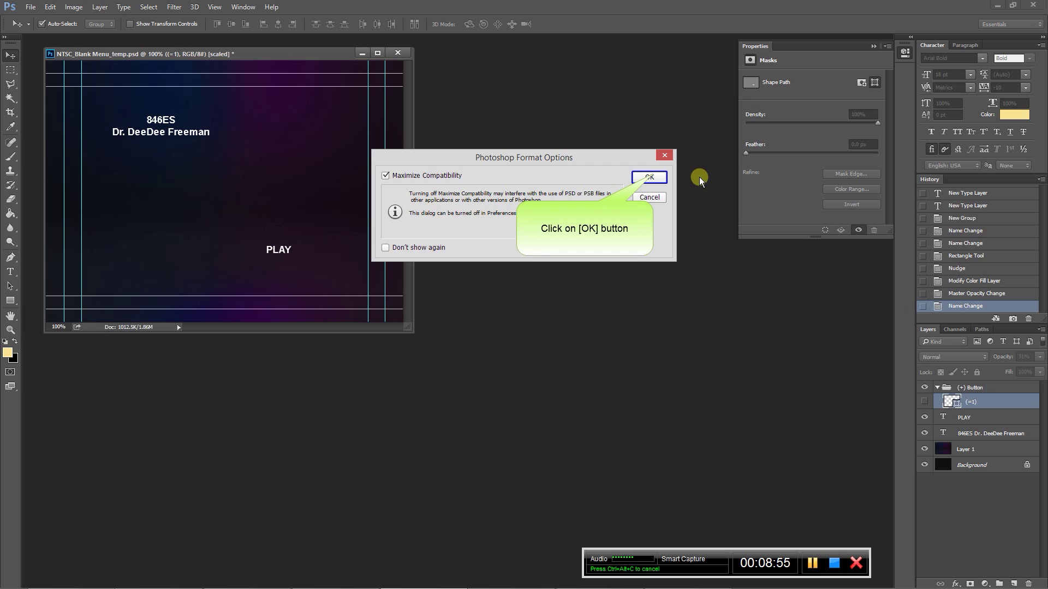
left_click(652, 173)
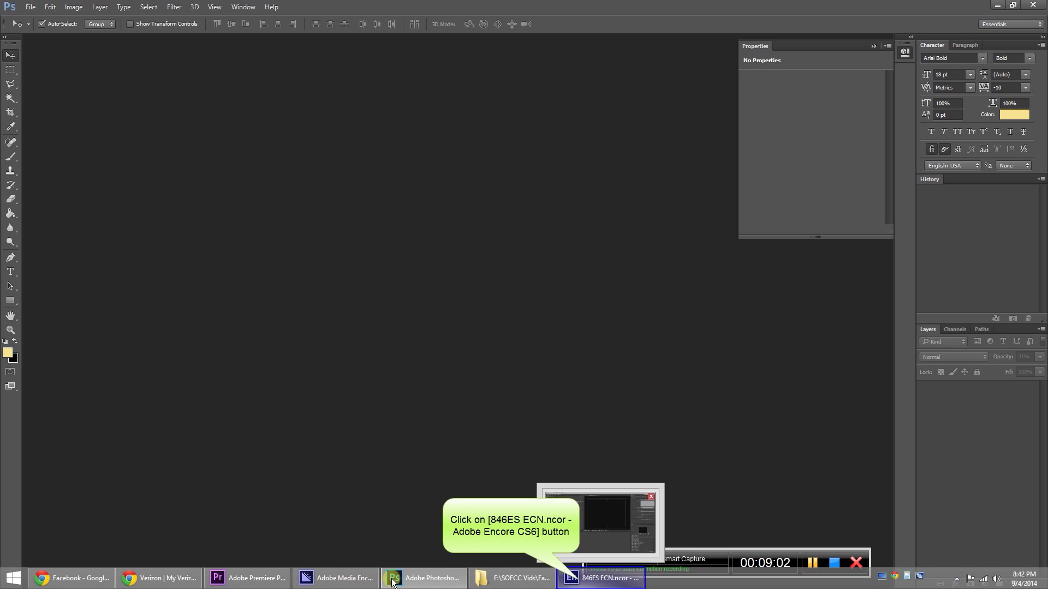
In Encore, show the menu's subpicture highlight, list its layers, then select and tighten the PLAY button
left_click(573, 579)
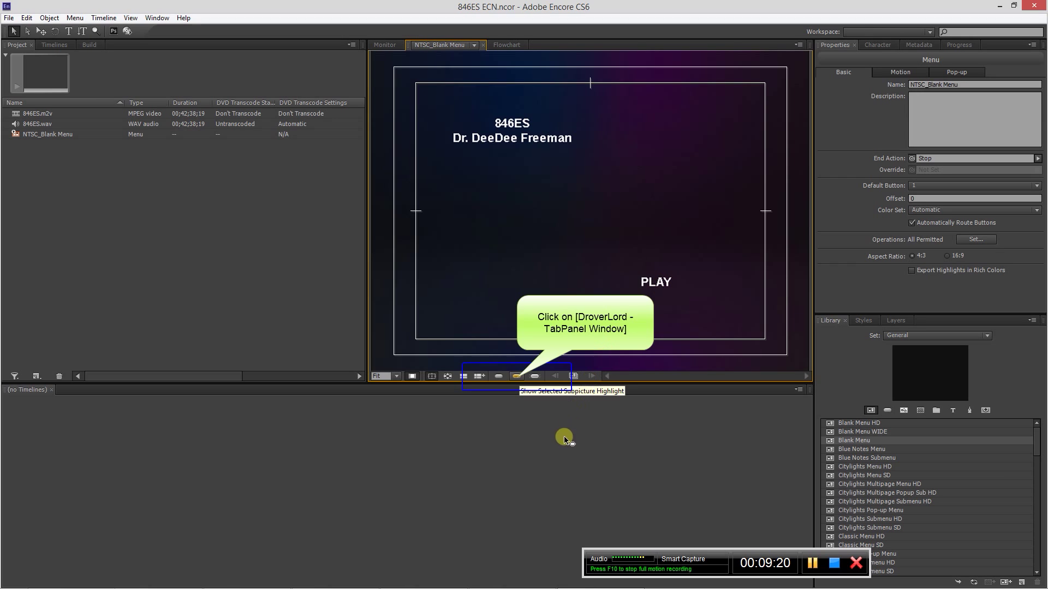
left_click(516, 378)
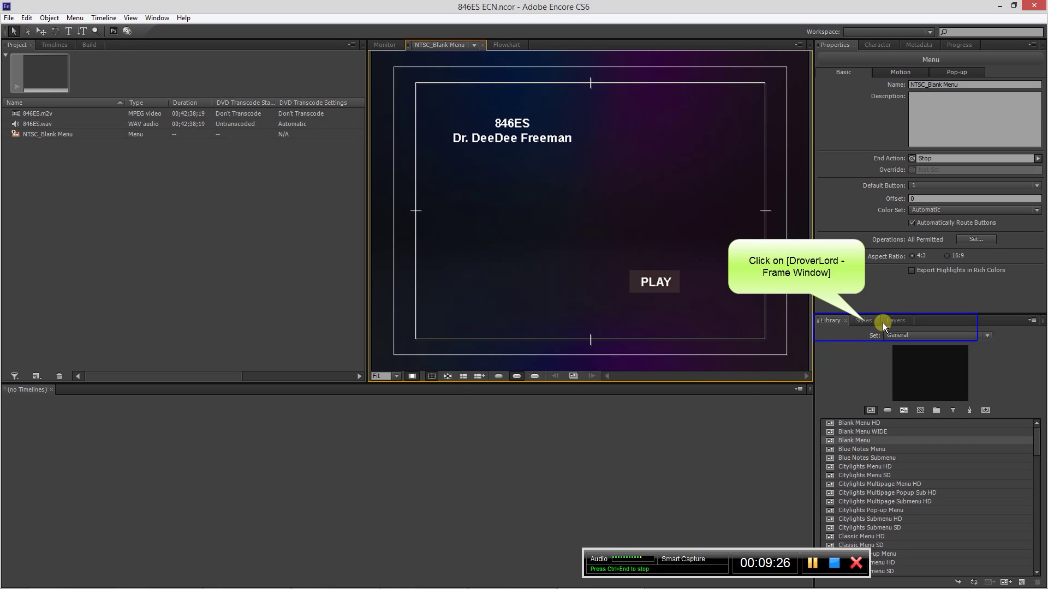
left_click(864, 321)
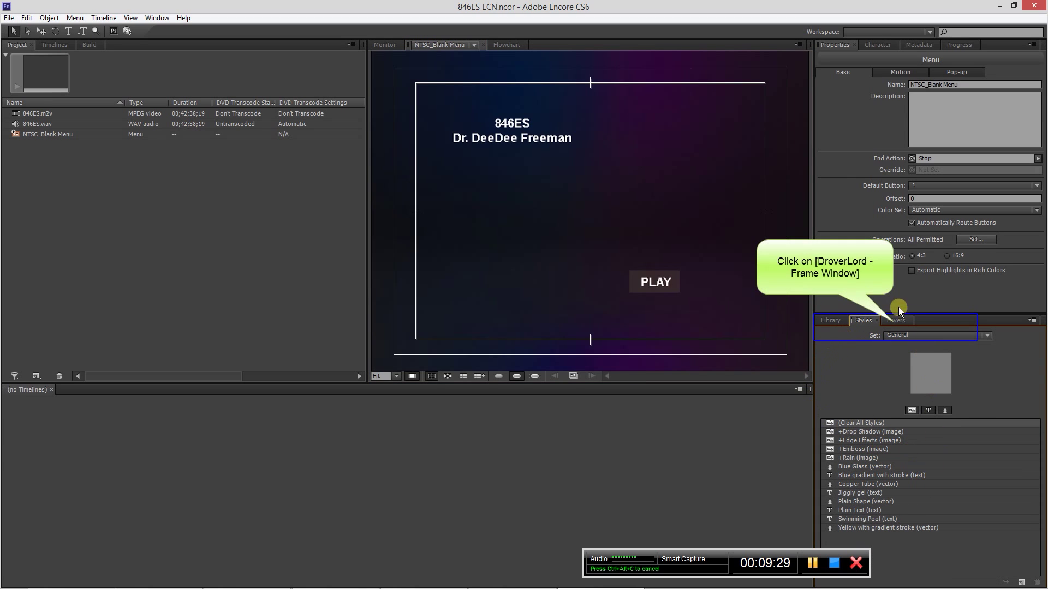
left_click(892, 322)
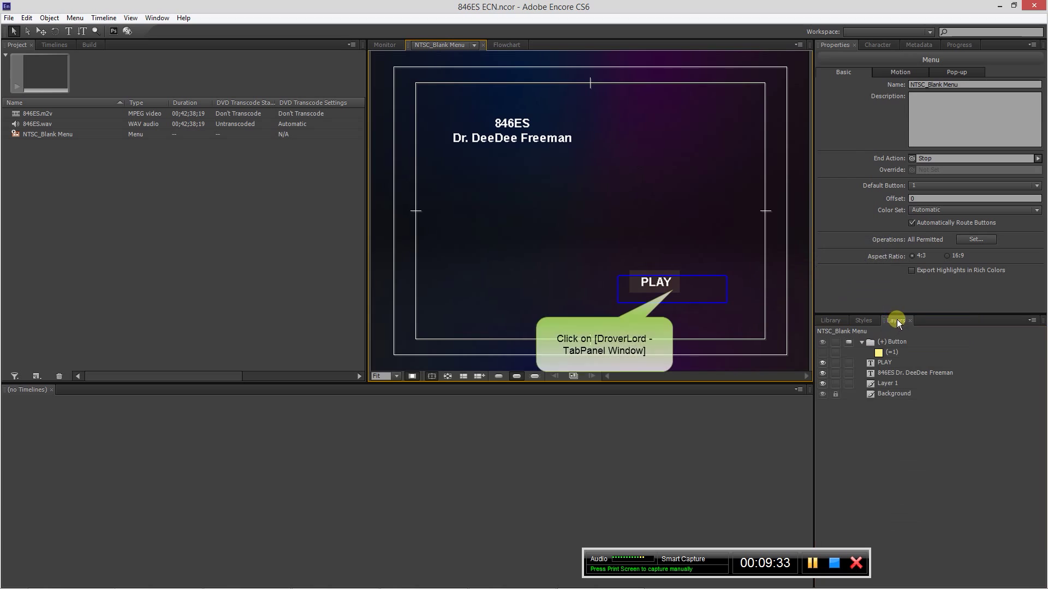
left_click(668, 287)
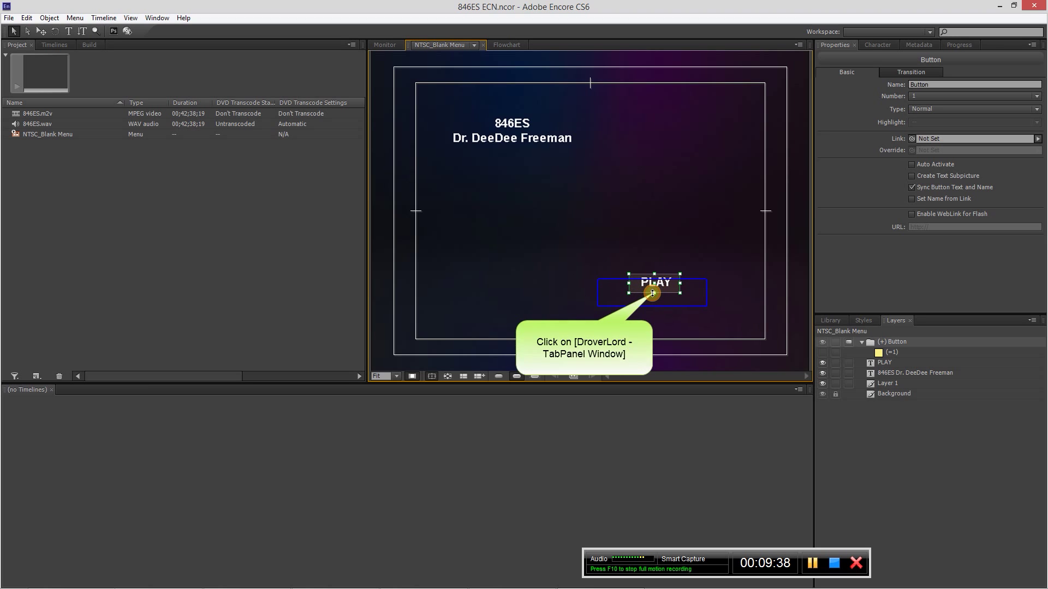
left_click_drag(653, 293, 658, 290)
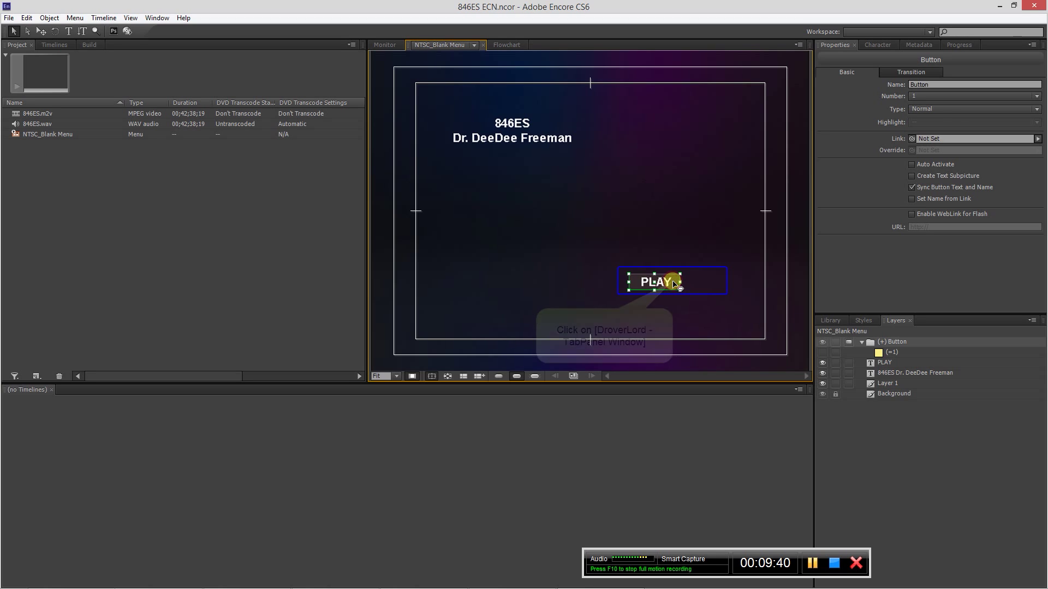
Switch the Library panel from menu templates to button presets, then select 846ES.m2v
left_click_drag(677, 284, 881, 455)
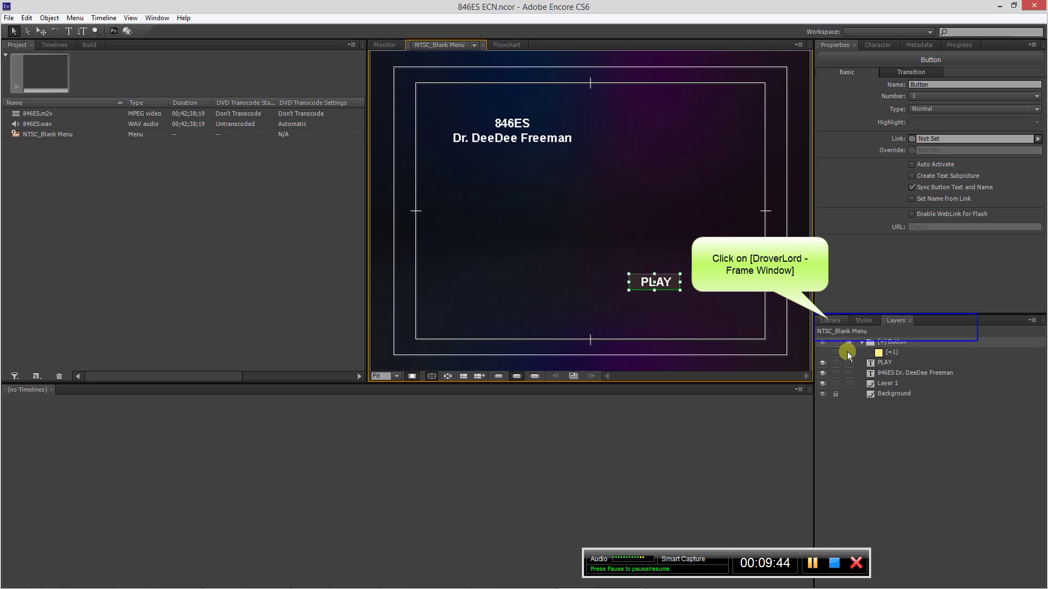
left_click(828, 319)
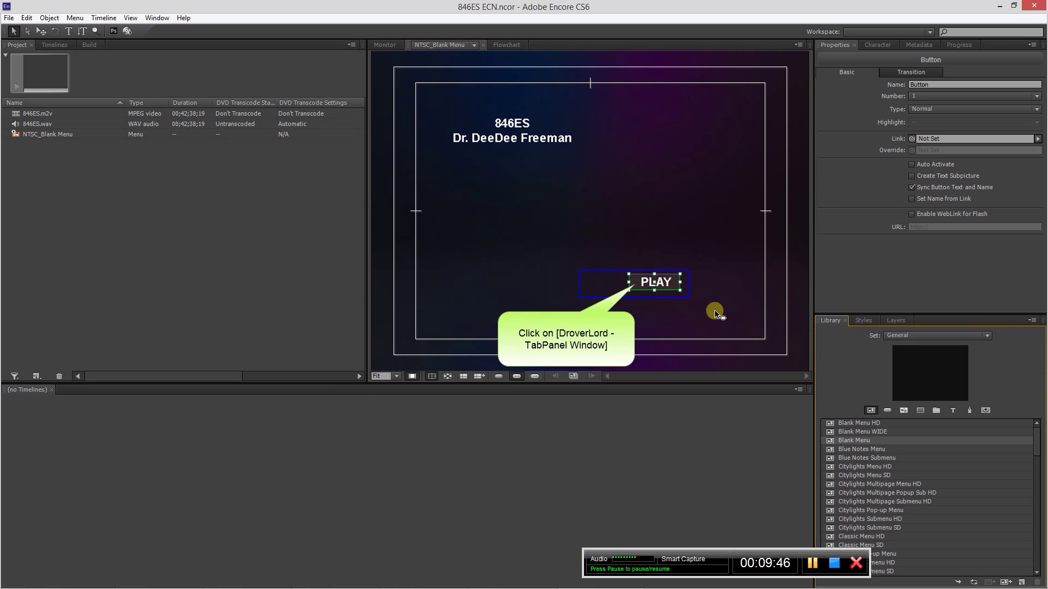
left_click(635, 287)
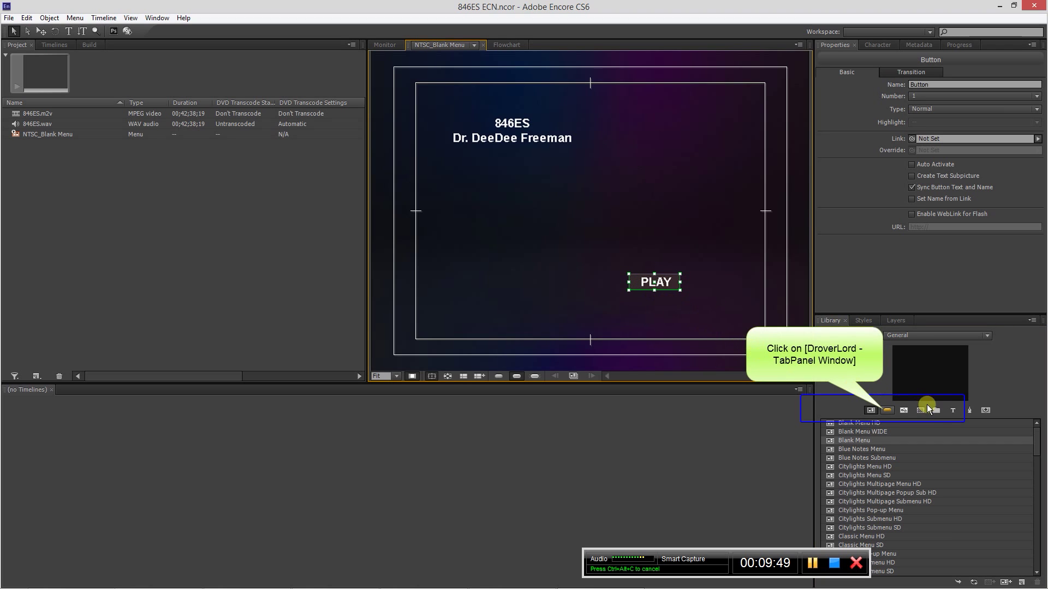
left_click(883, 409)
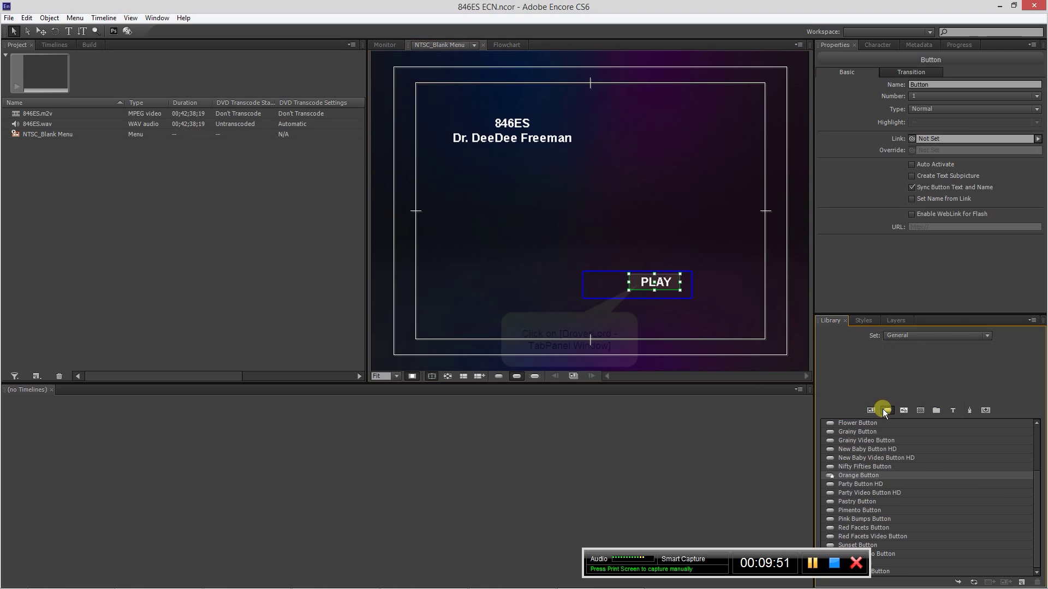
left_click(621, 299)
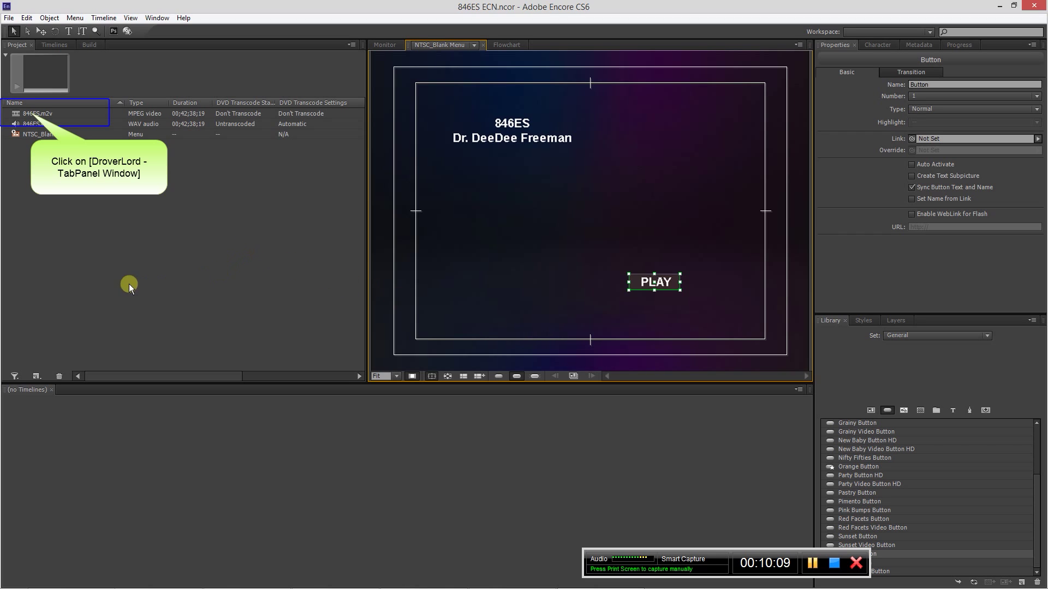
left_click(31, 113)
Select 846ES.m2v and 846ES.wav together and make a new 846ES timeline from them
left_click(31, 123, "shift")
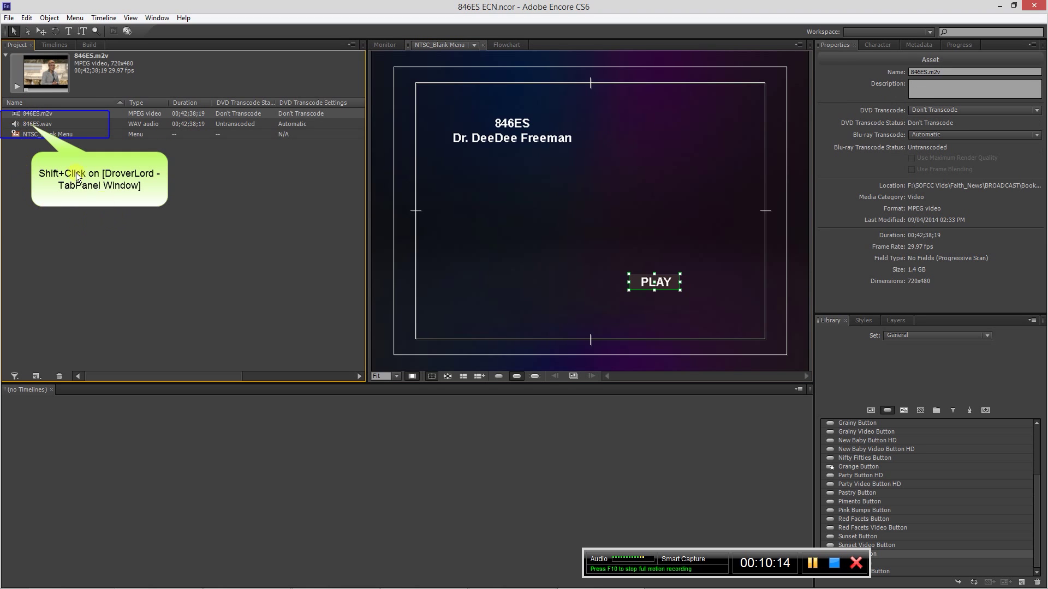
left_click(32, 126, "shift")
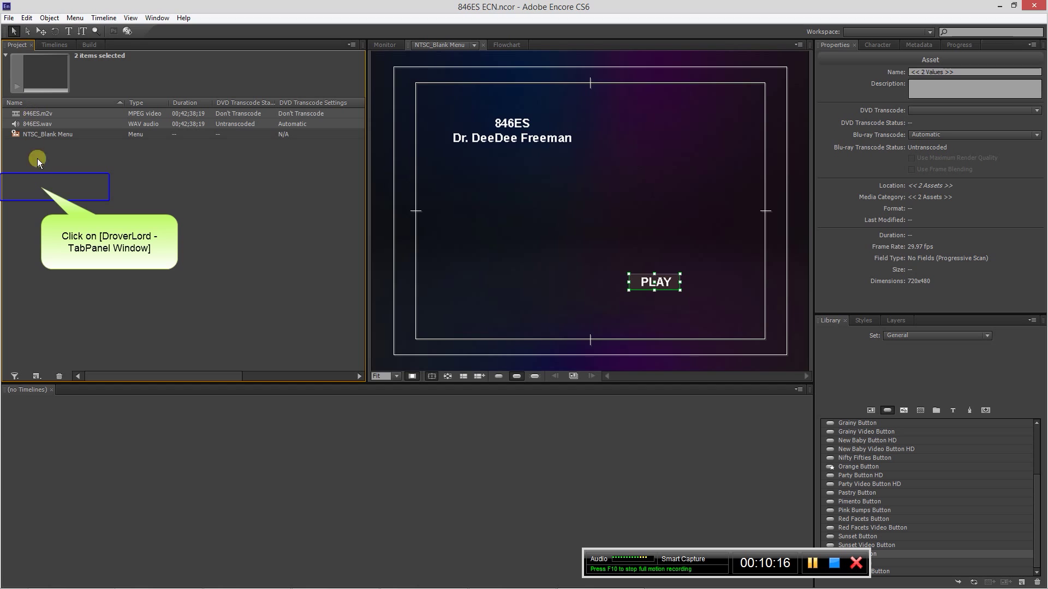
left_click(41, 188)
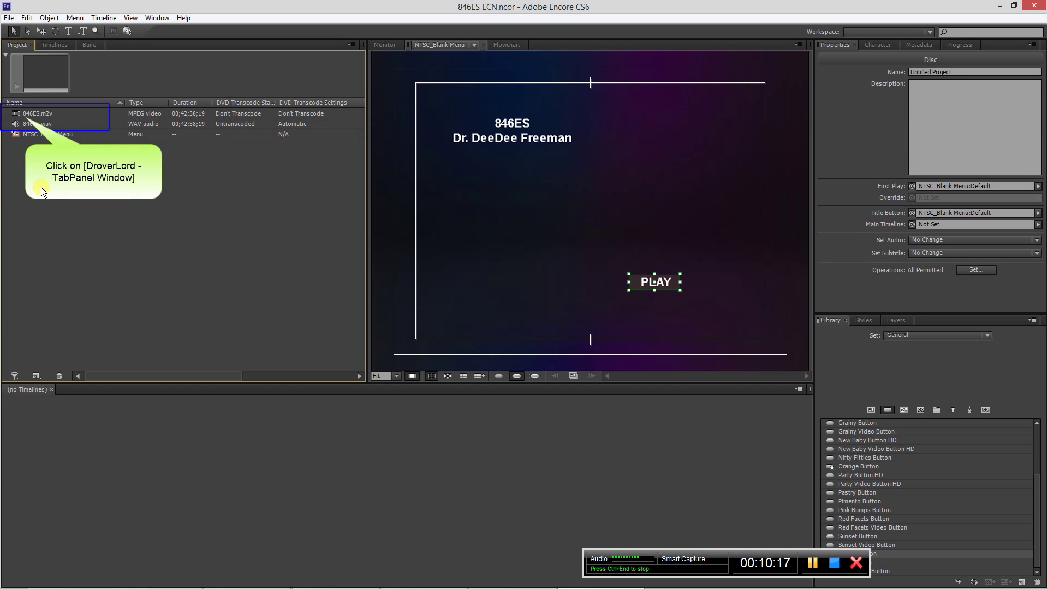
left_click(25, 117, "shift")
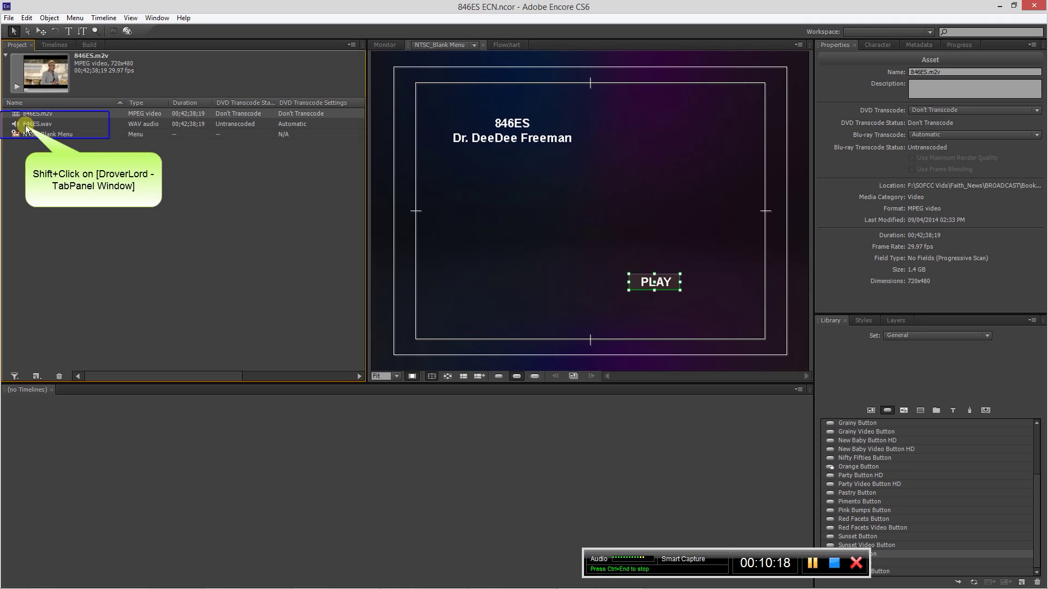
left_click(25, 125, "shift")
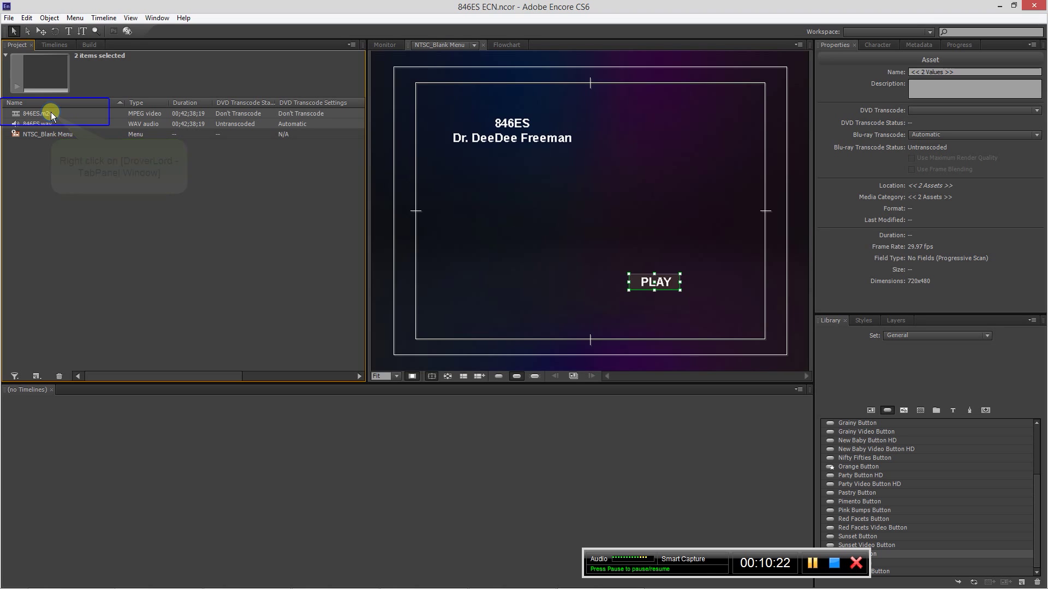
right_click(51, 112)
mouse_move(86, 263)
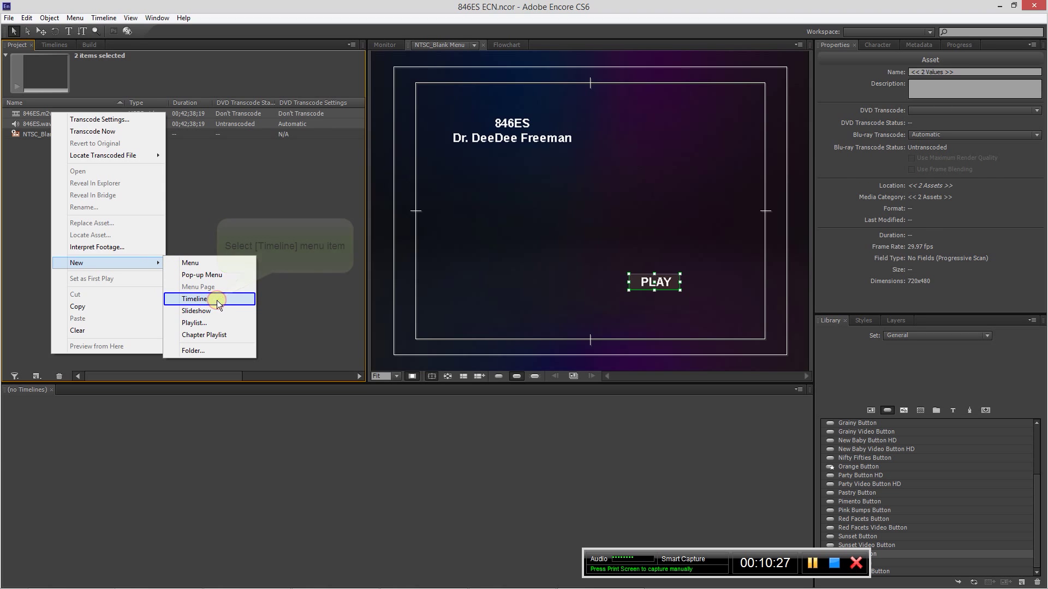
left_click(217, 301)
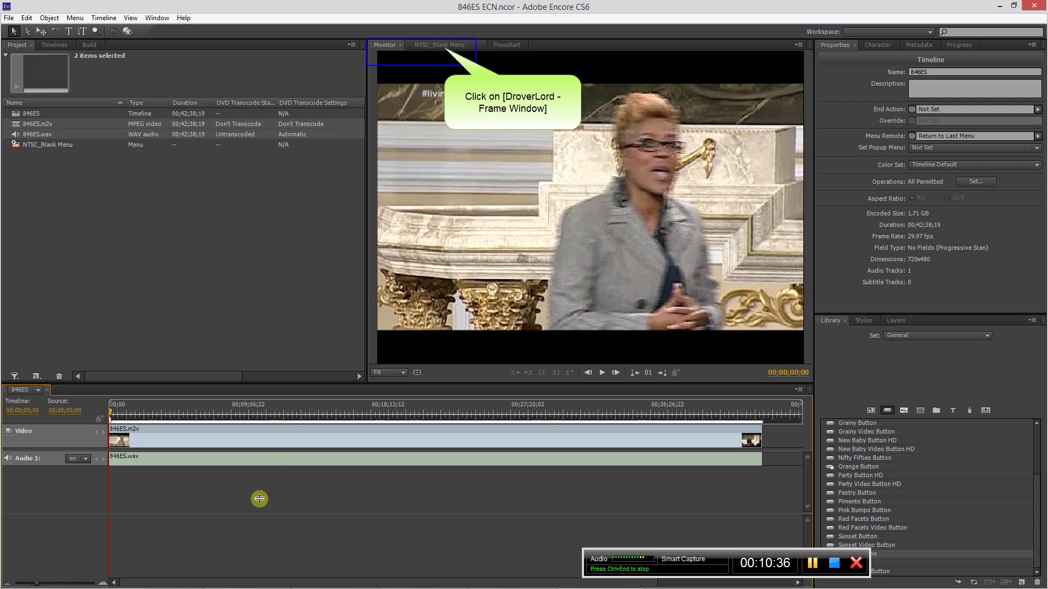
Link the 846ES timeline's End Action to the NTSC_Blank Menu PLAY button
left_click(444, 47)
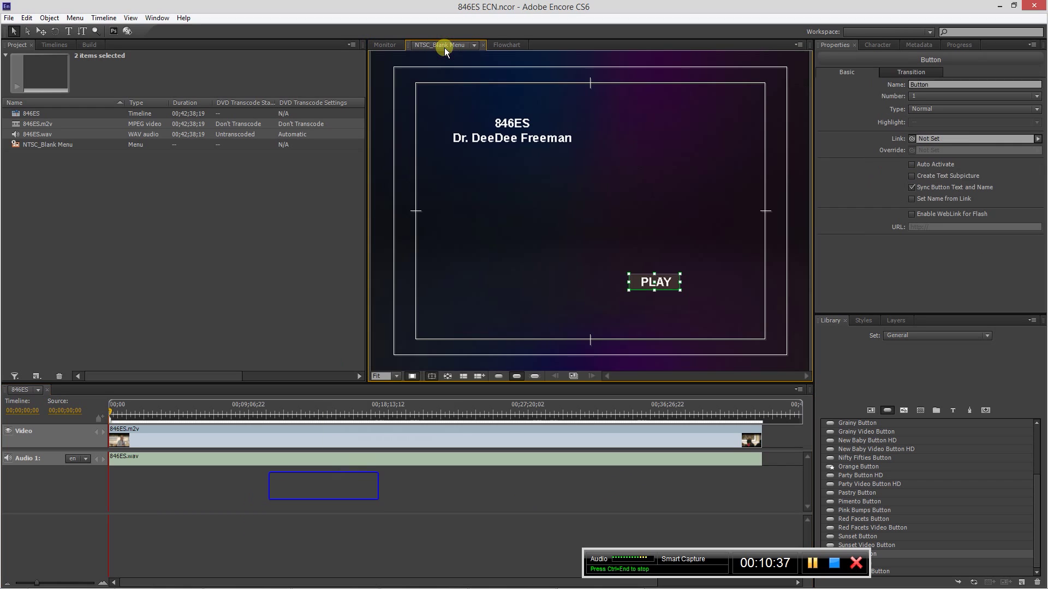
left_click(323, 486)
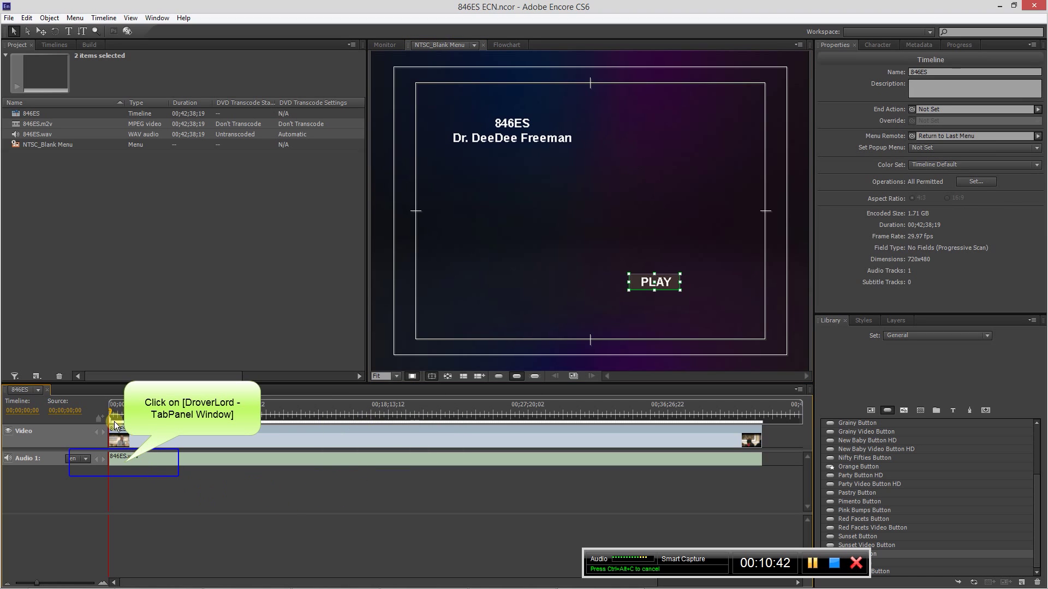
left_click(124, 463)
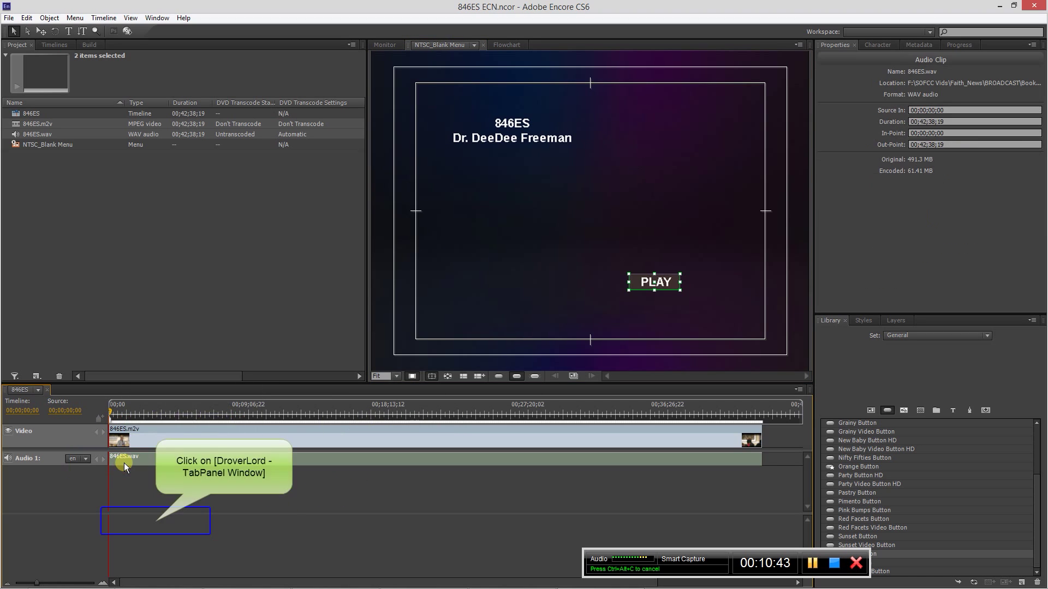
left_click(155, 522)
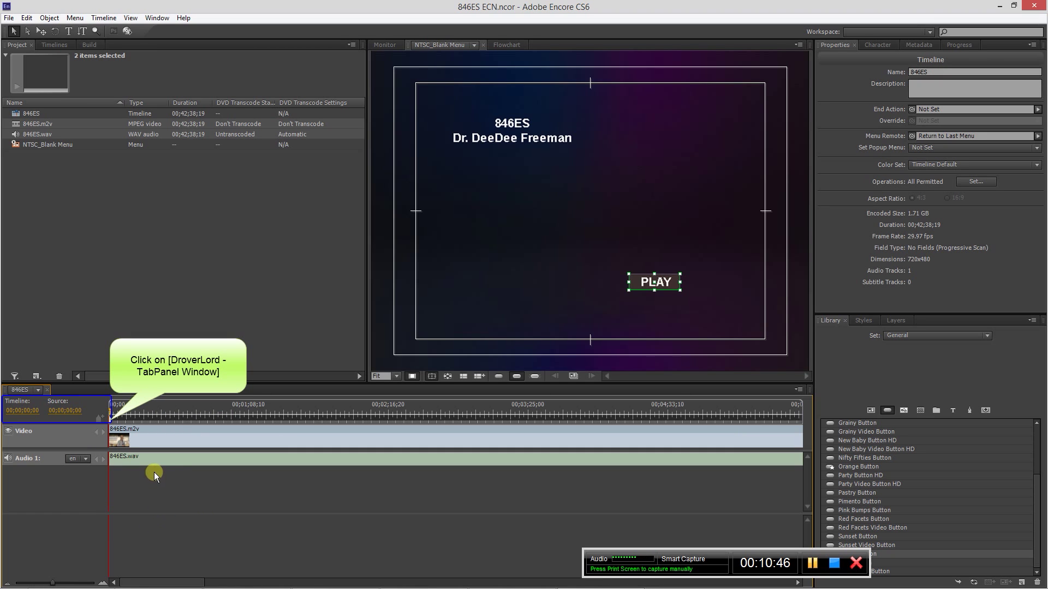
left_click(111, 421)
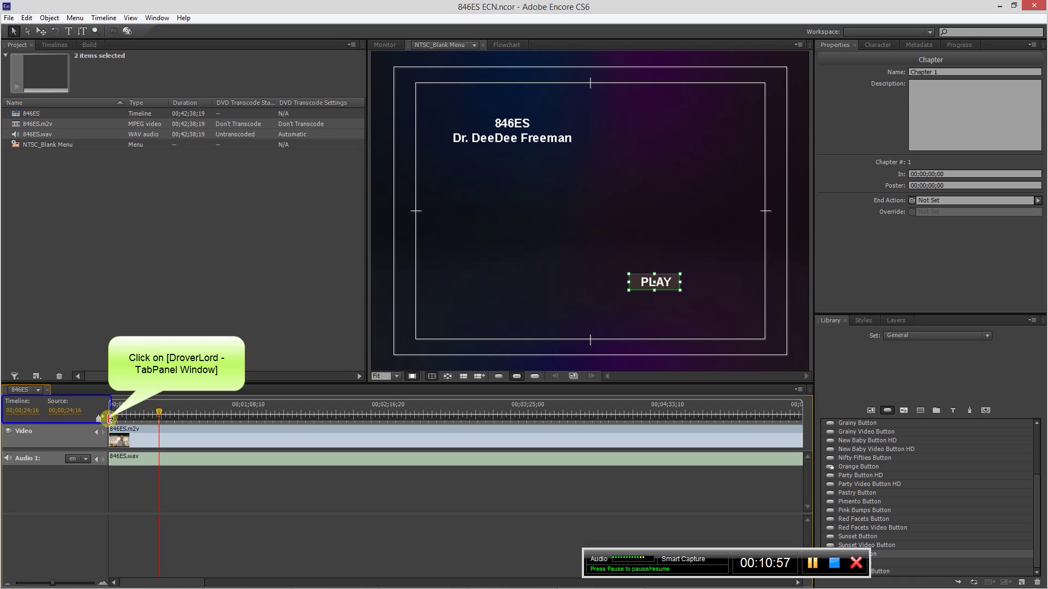
left_click(109, 418)
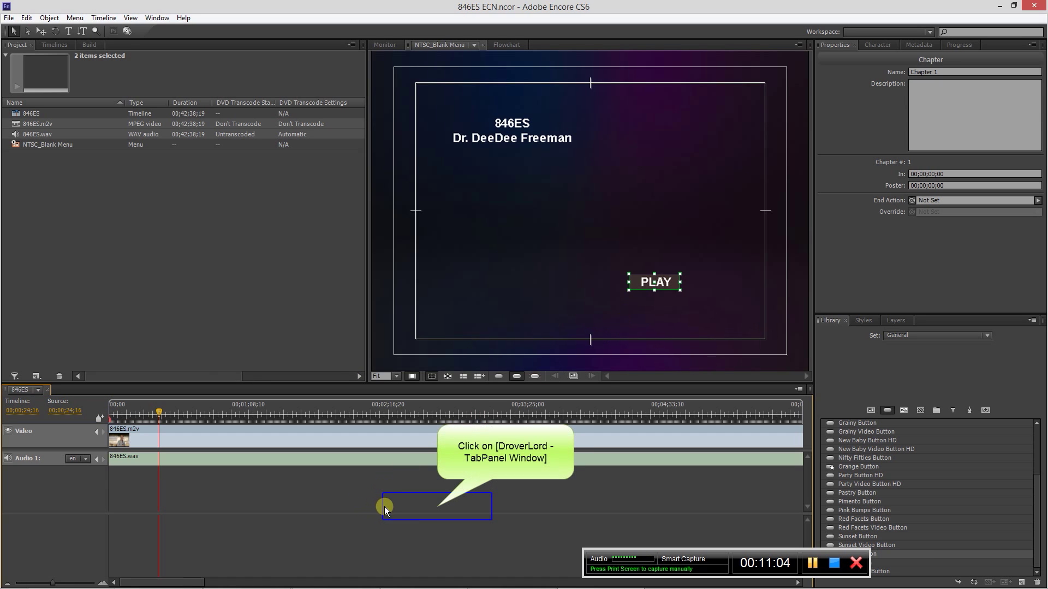
left_click(437, 506)
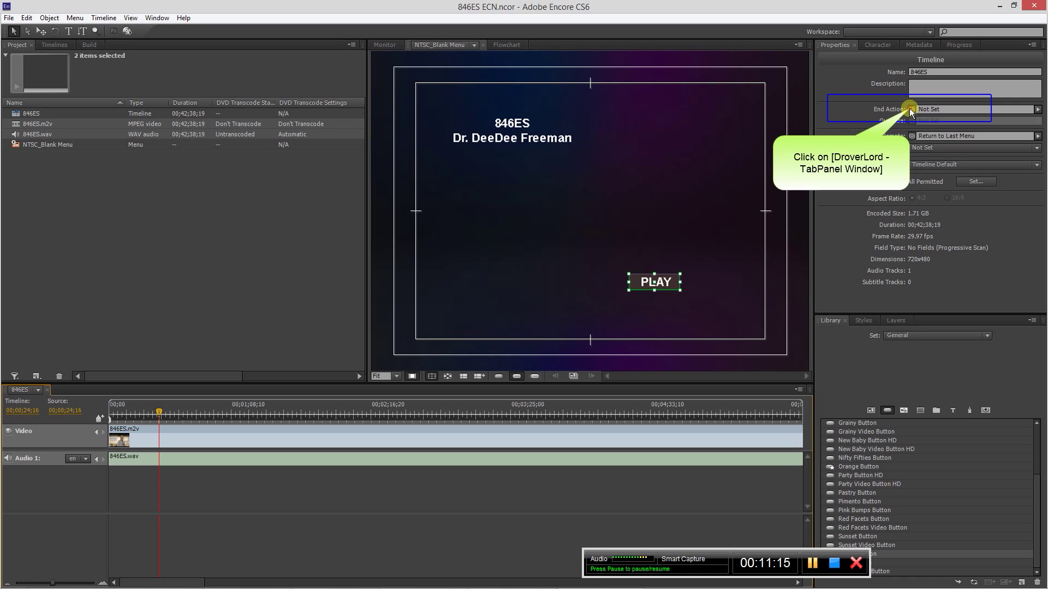
left_click_drag(911, 109, 644, 286)
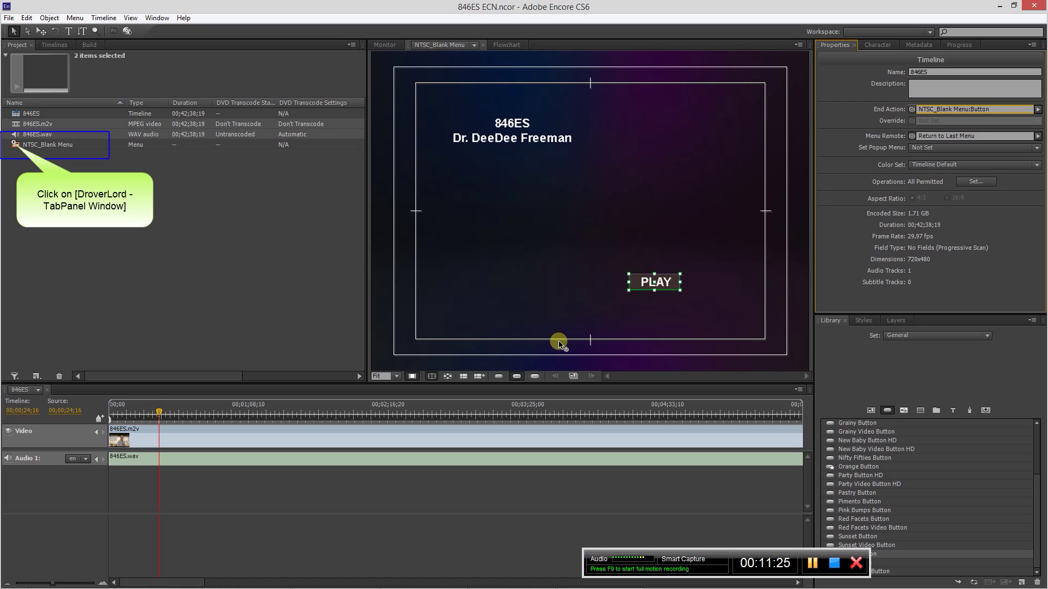
Set NTSC_Blank Menu as the disc's First Play instead of the 846ES timeline
left_click(16, 145)
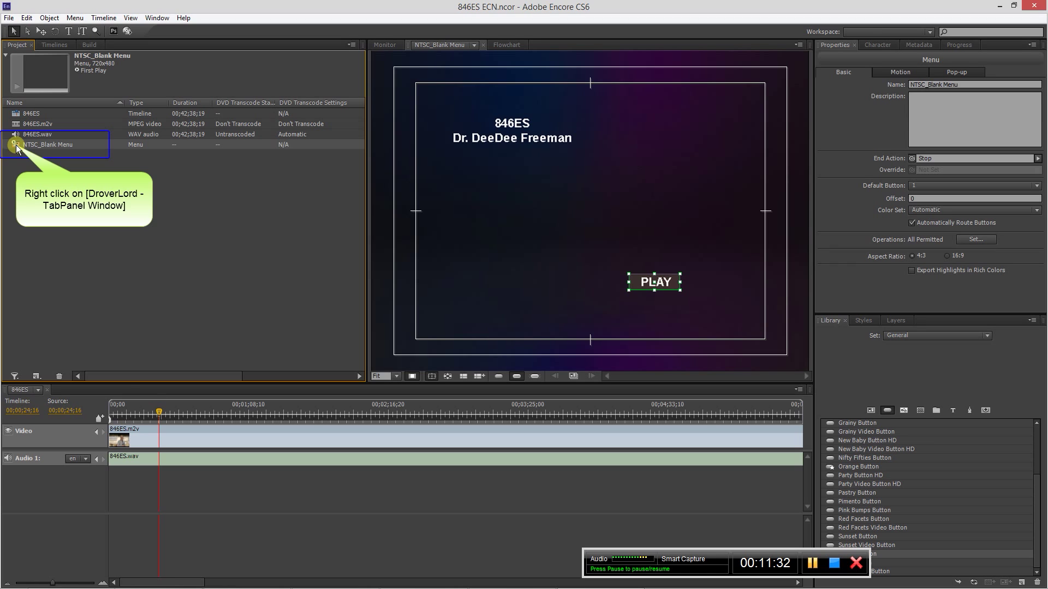
right_click(17, 147)
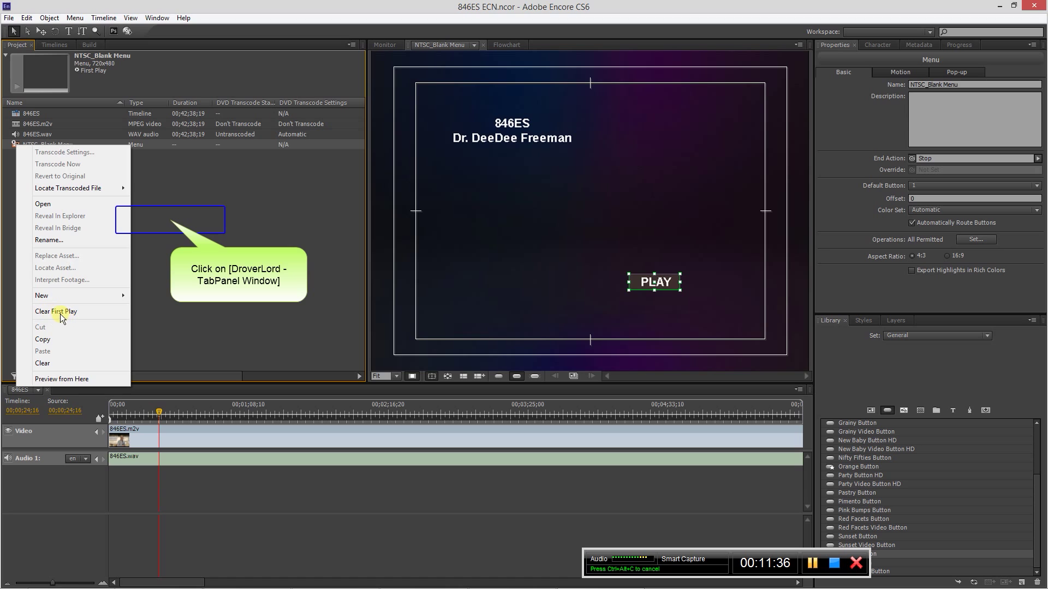
left_click(170, 221)
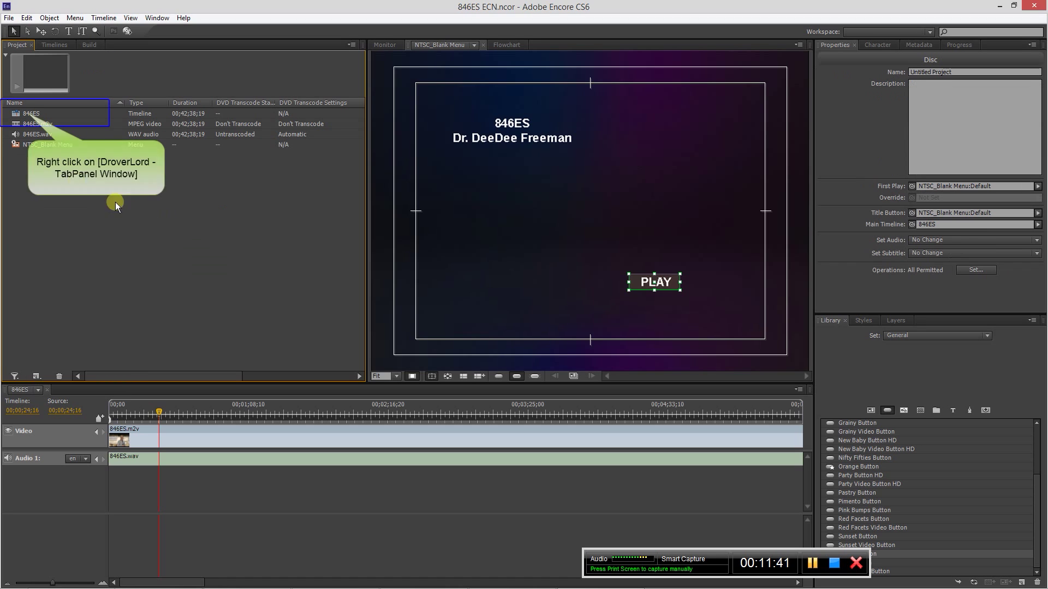
right_click(29, 115)
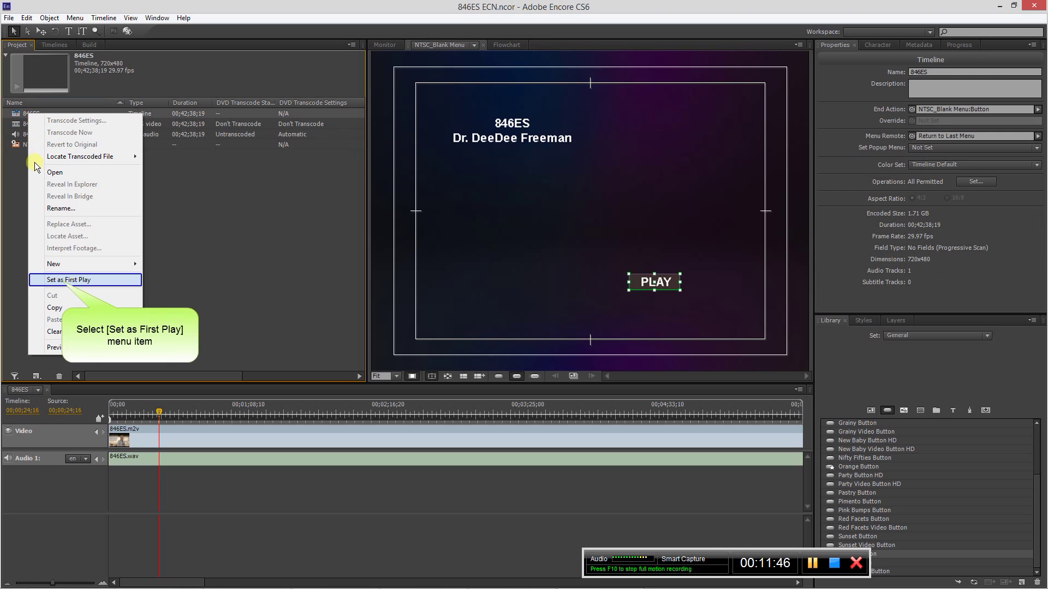
left_click(61, 281)
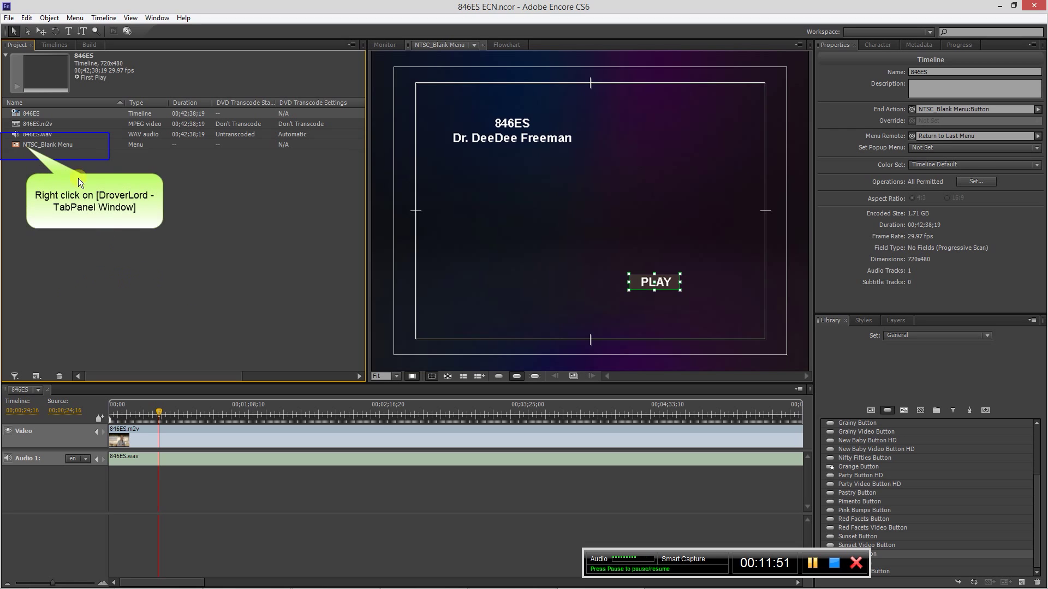
right_click(27, 147)
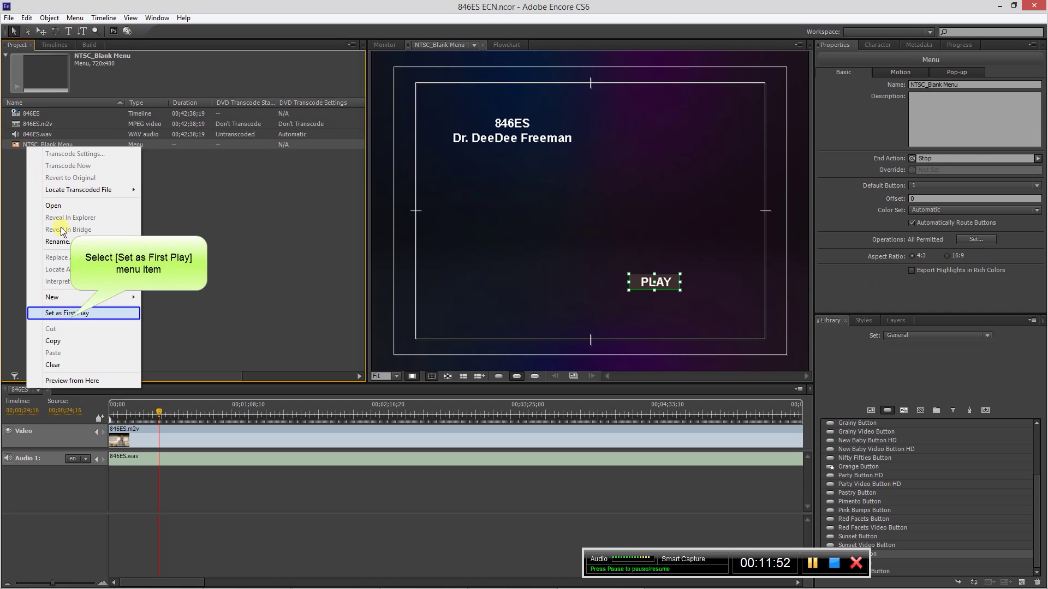
left_click(70, 318)
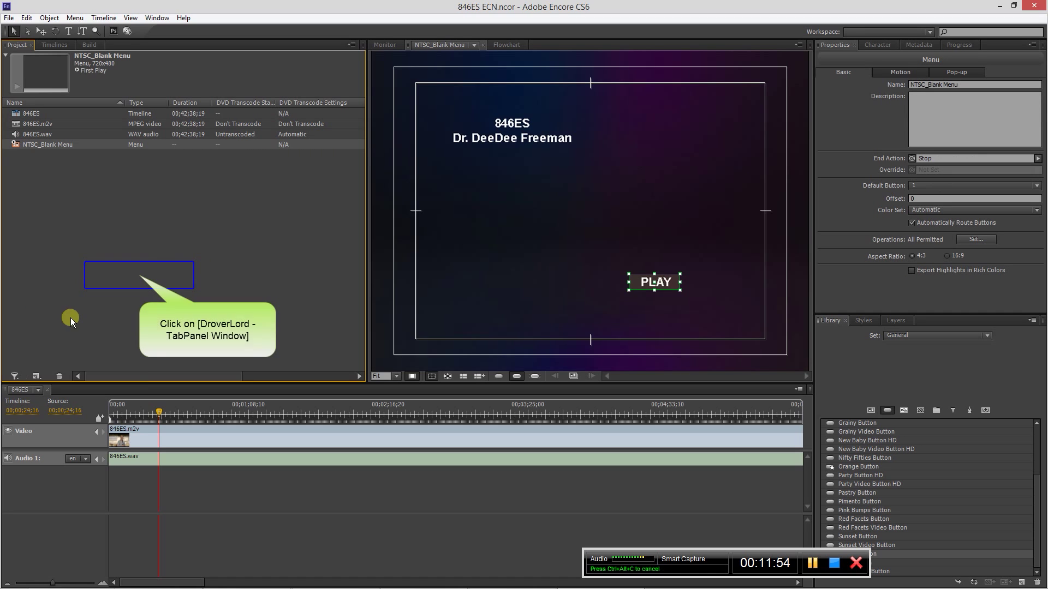
left_click(139, 275)
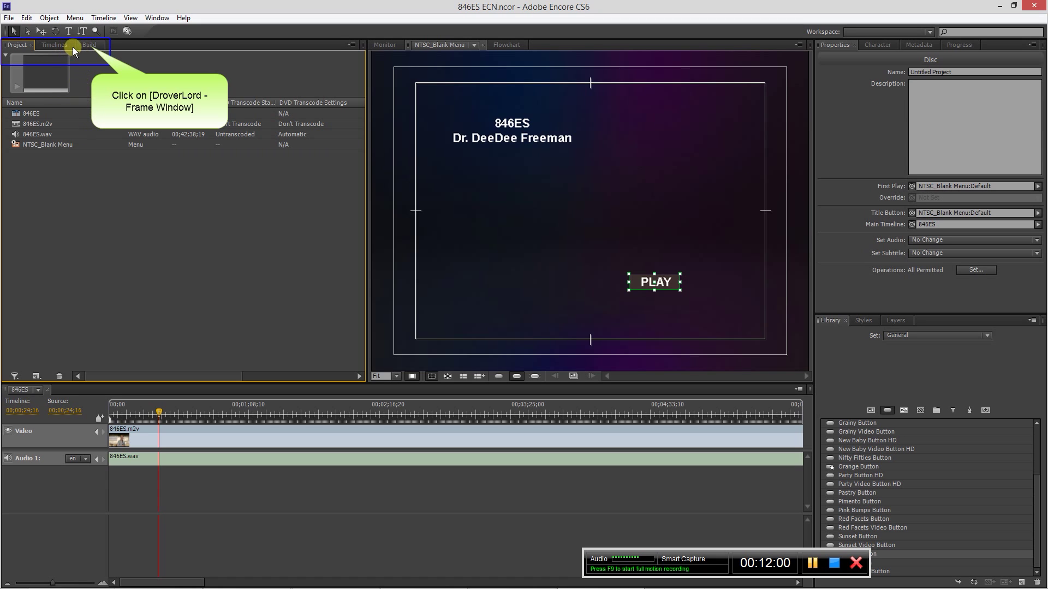
Run Check Project from the Build tab, confirm no items are found, and close the results
left_click(91, 47)
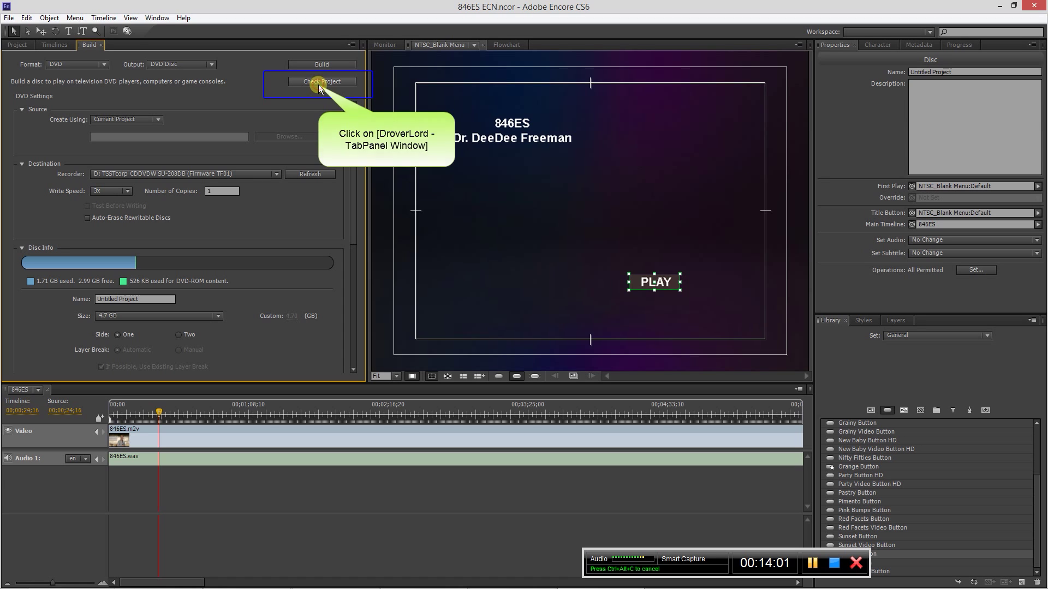
left_click(318, 84)
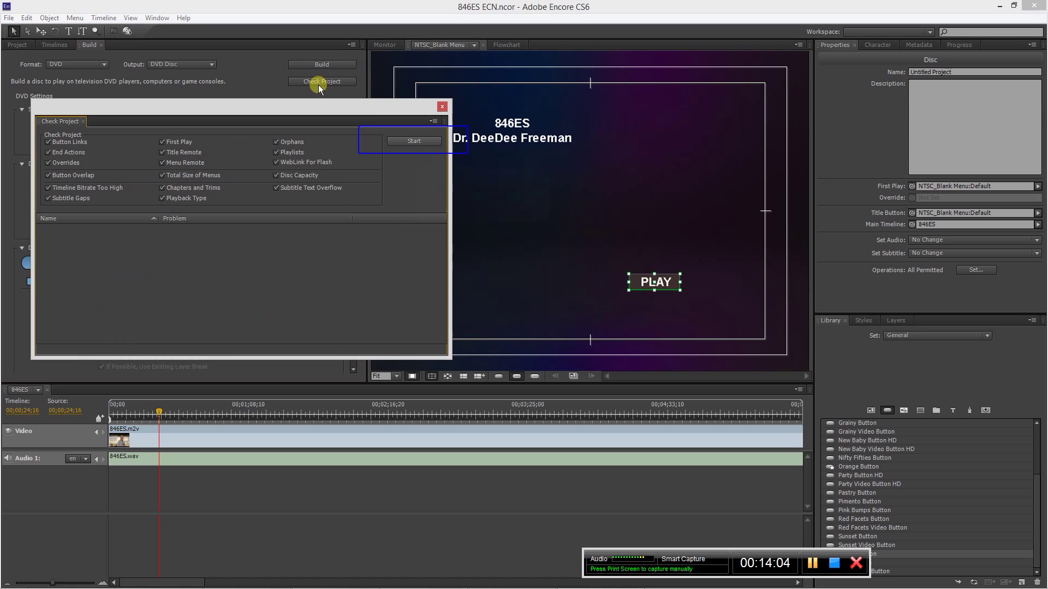
left_click(413, 141)
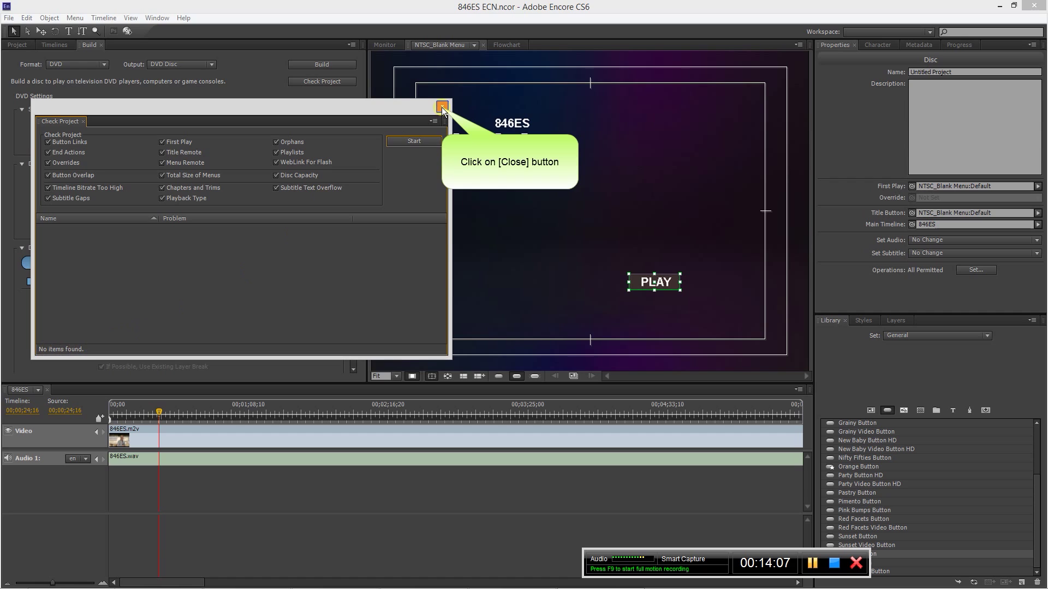
left_click(442, 106)
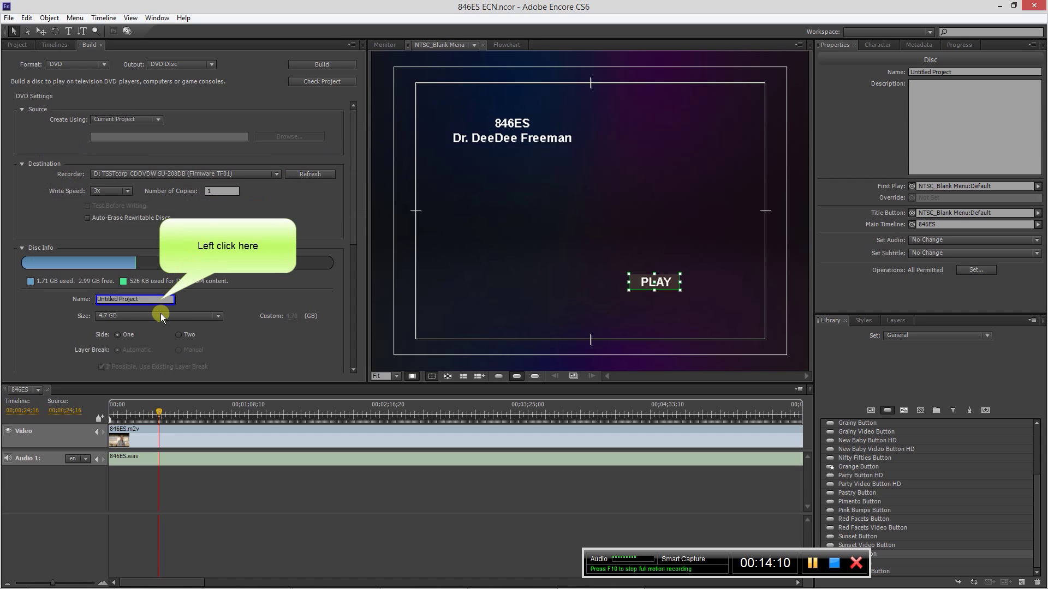